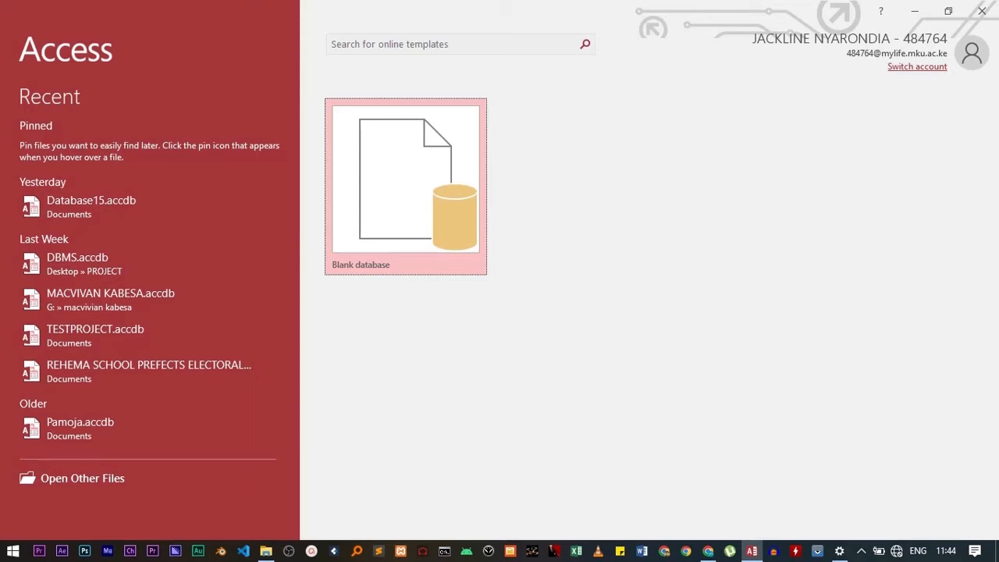
# Create a blank database named LEARNING and dismiss the Office updates notice.
pyautogui.click(423, 197)
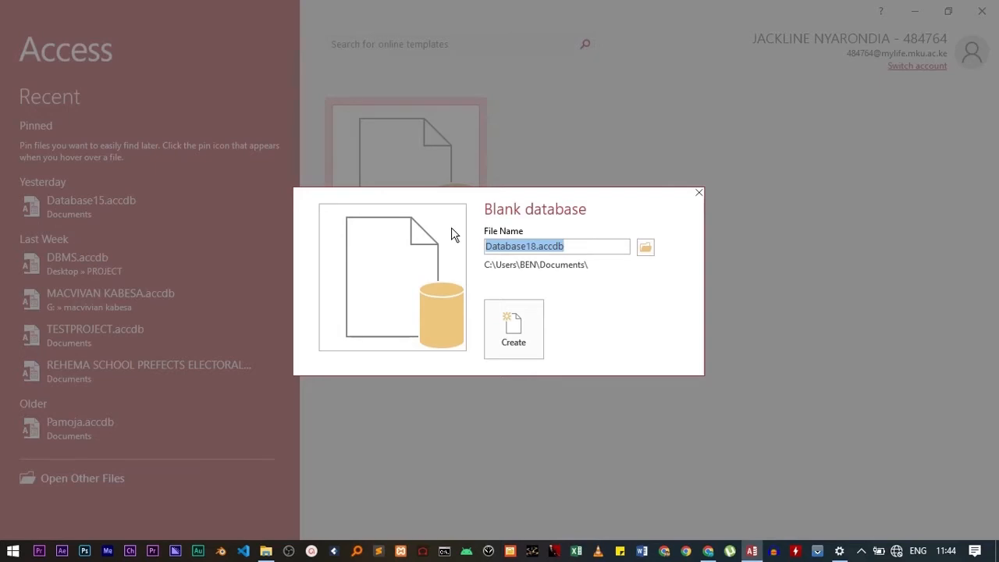
pyautogui.write('LEAR')
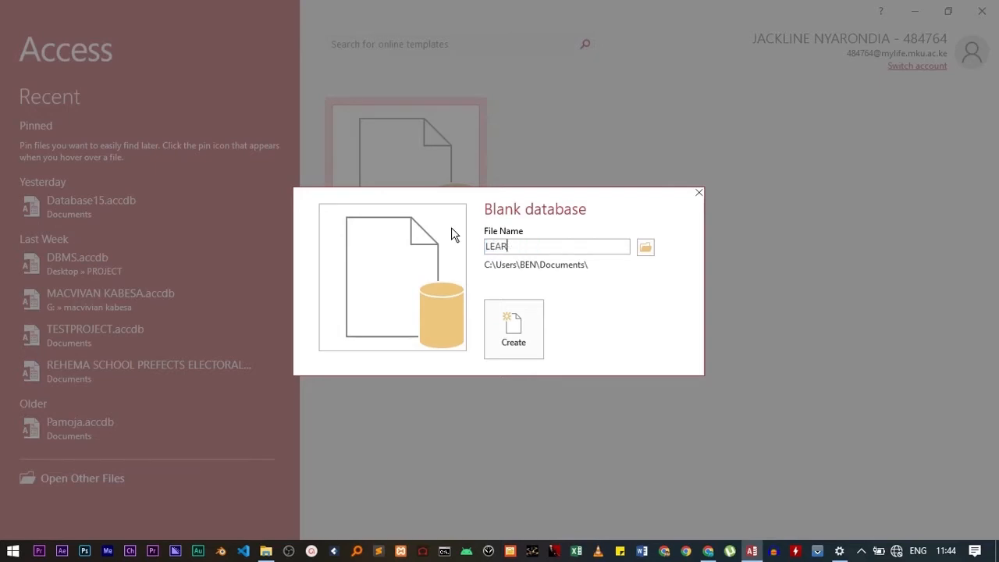
pyautogui.write('NING')
pyautogui.click(514, 332)
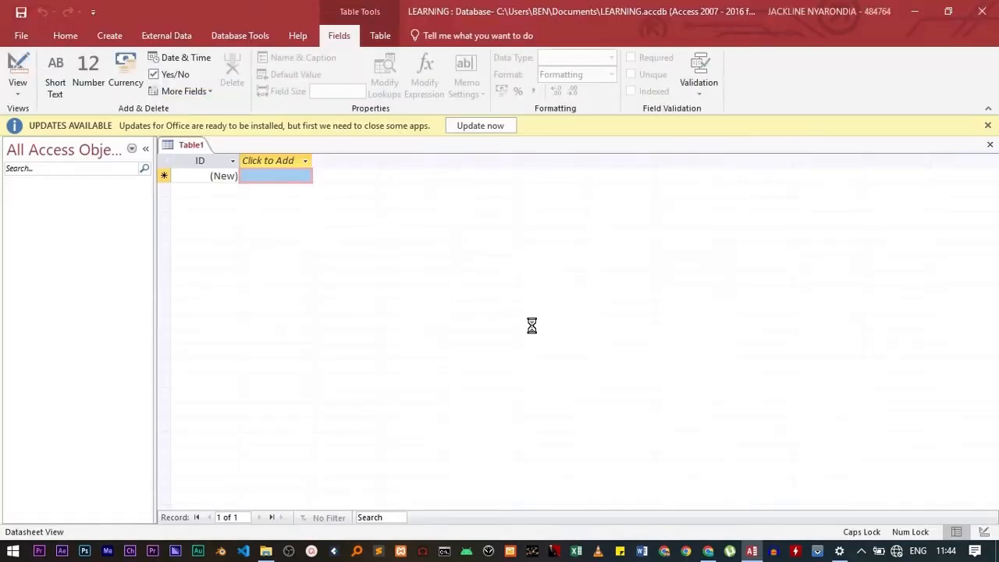
pyautogui.click(989, 123)
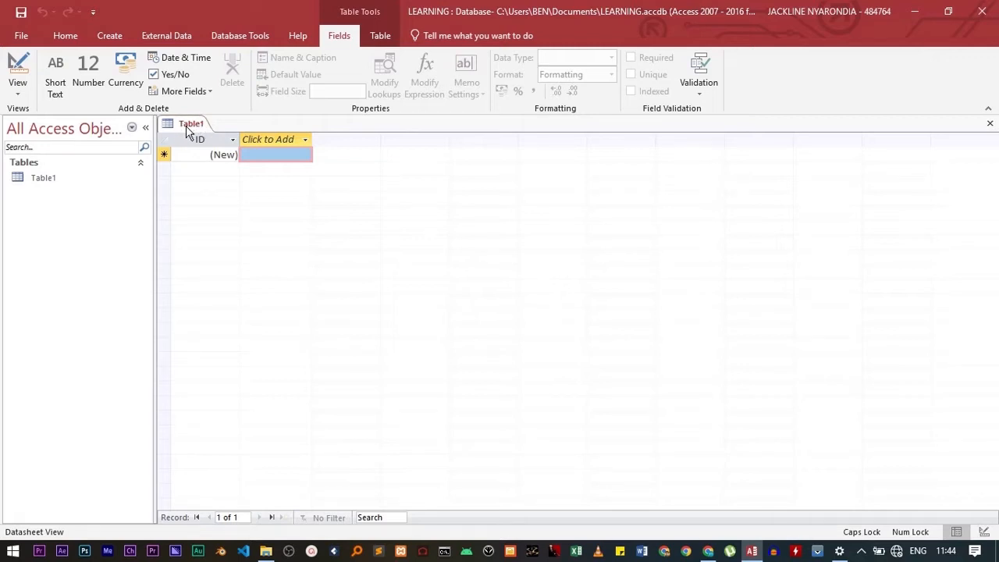
# Save the new empty table under the name STUDENT.
pyautogui.click(21, 12)
pyautogui.press('BackSpace')
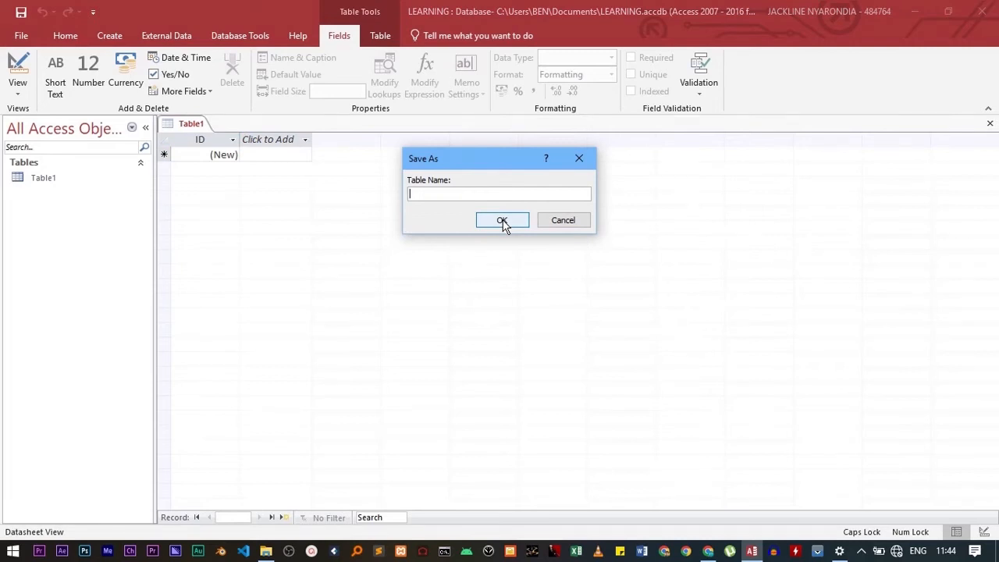
pyautogui.write('T')
pyautogui.press('BackSpace')
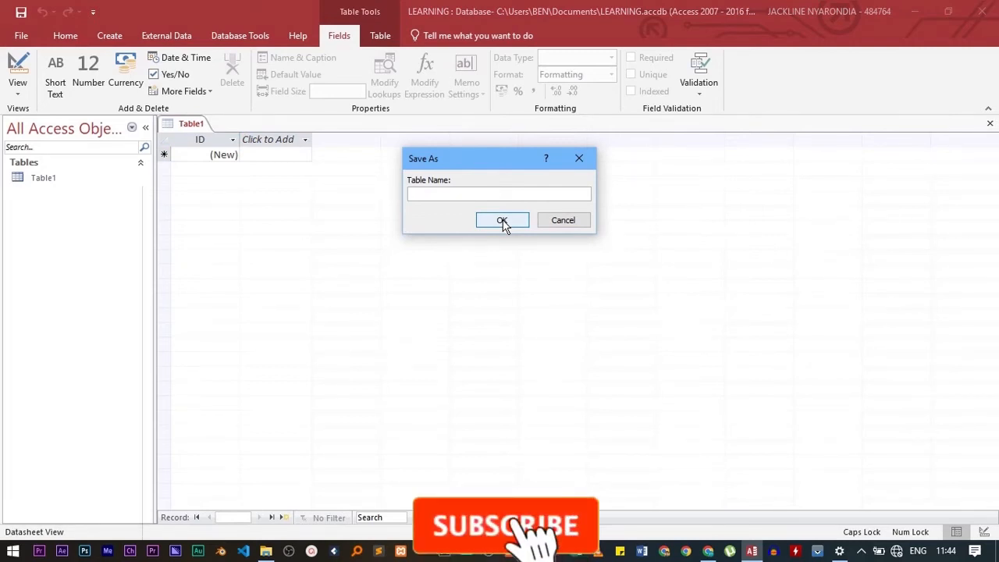
pyautogui.write('CLASS')
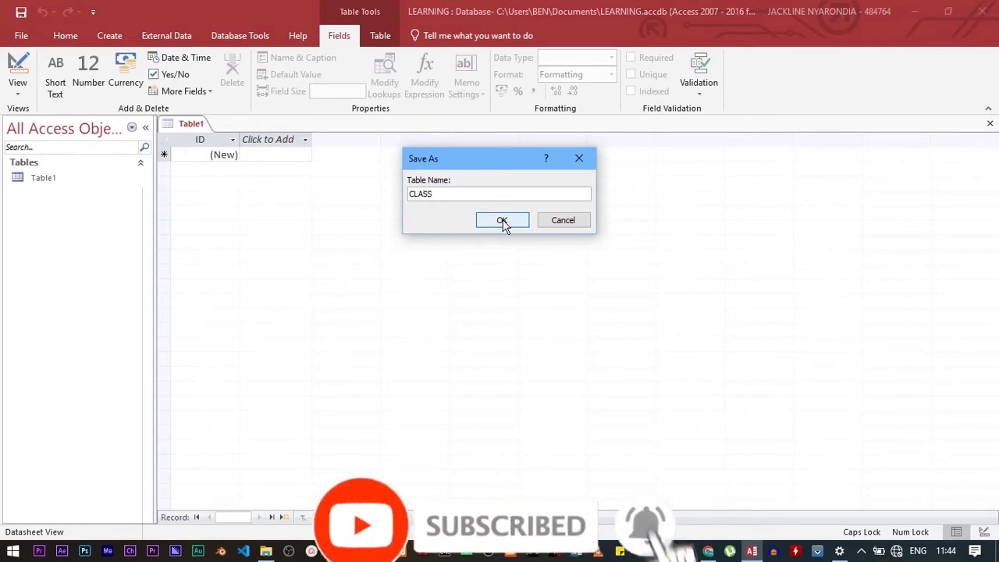
pyautogui.moveTo(461, 193); pyautogui.dragTo(317, 195)
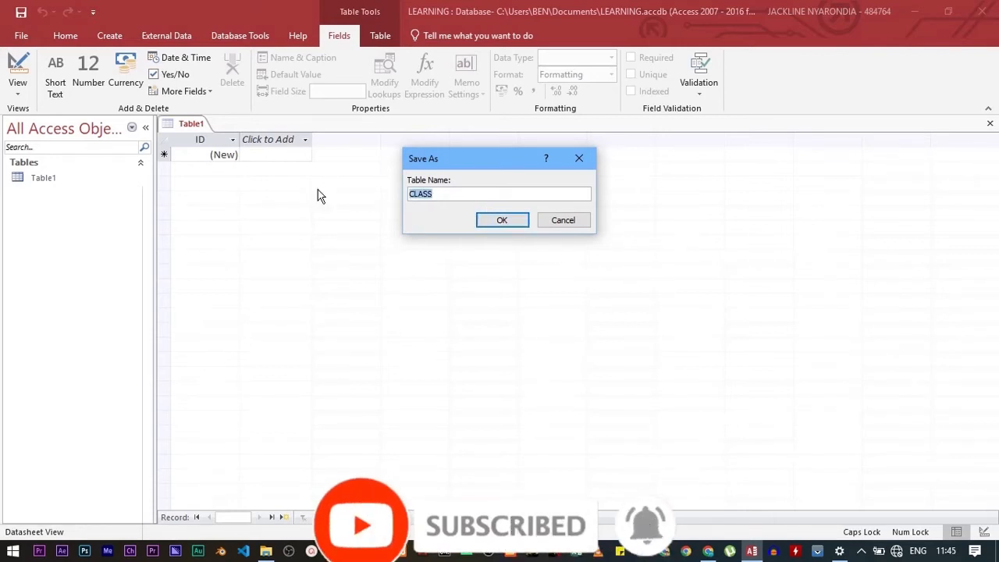
pyautogui.write('STUDENT')
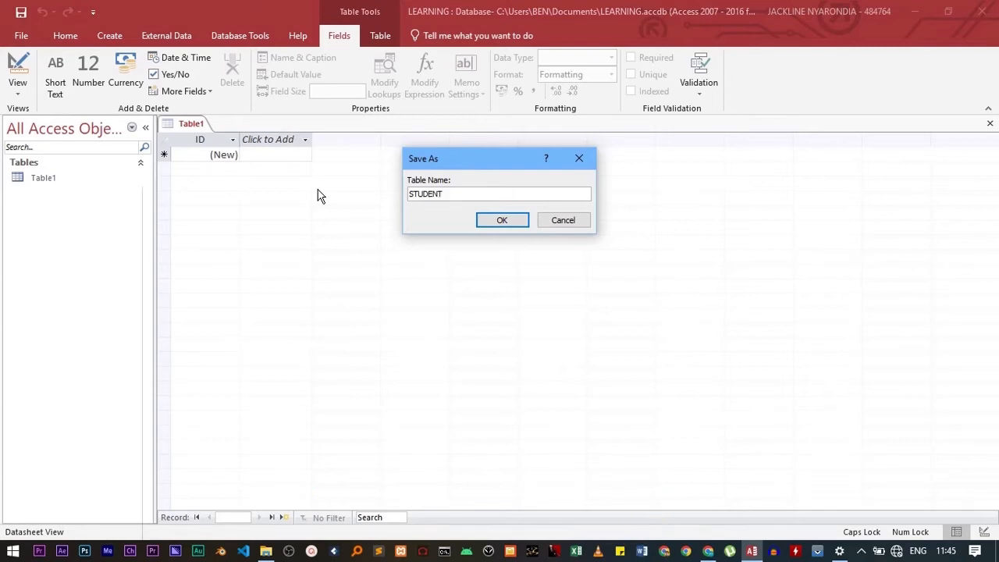
pyautogui.click(502, 219)
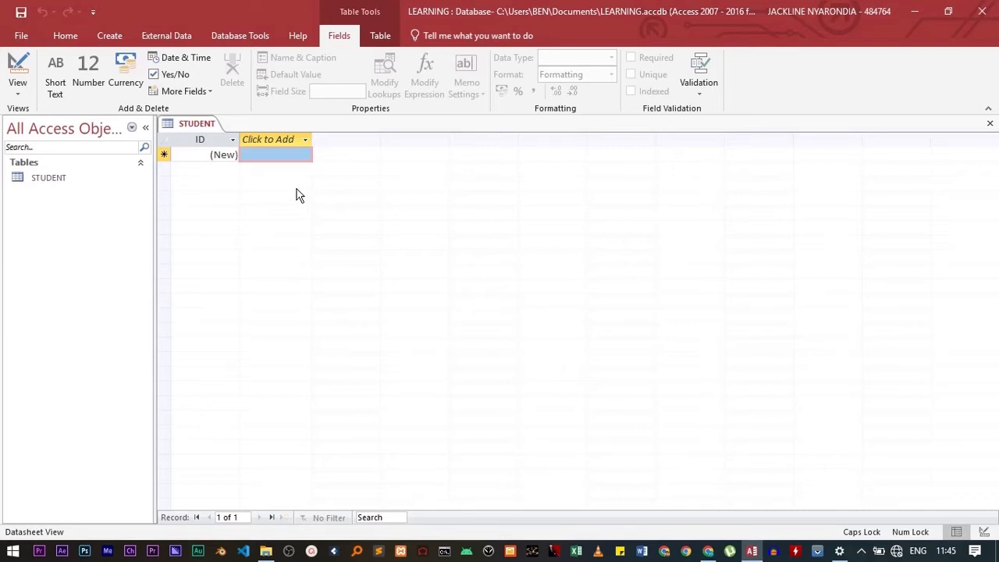
# Switch the STUDENT table to Design View and rename the ID field as NAME OF STUDENT.
pyautogui.click(17, 87)
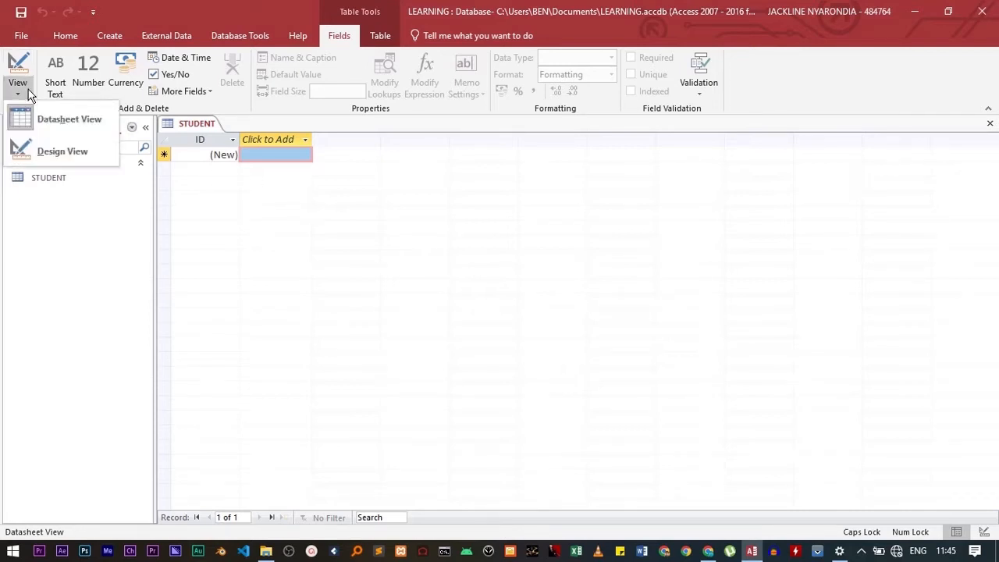
pyautogui.click(65, 153)
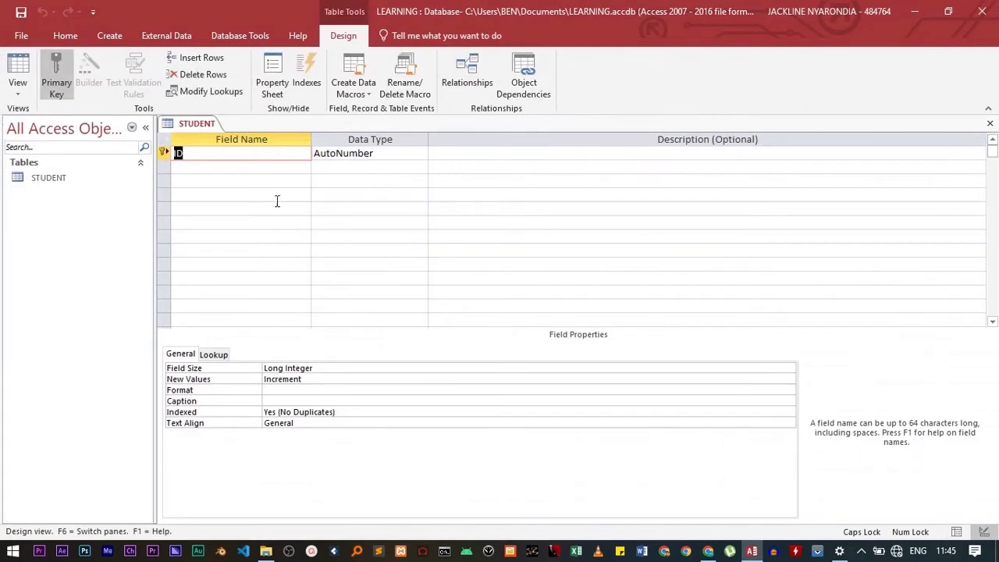
pyautogui.click(210, 153)
pyautogui.press('BackSpace')
pyautogui.press('BackSpace')
pyautogui.write('NAME OF STUDENT')
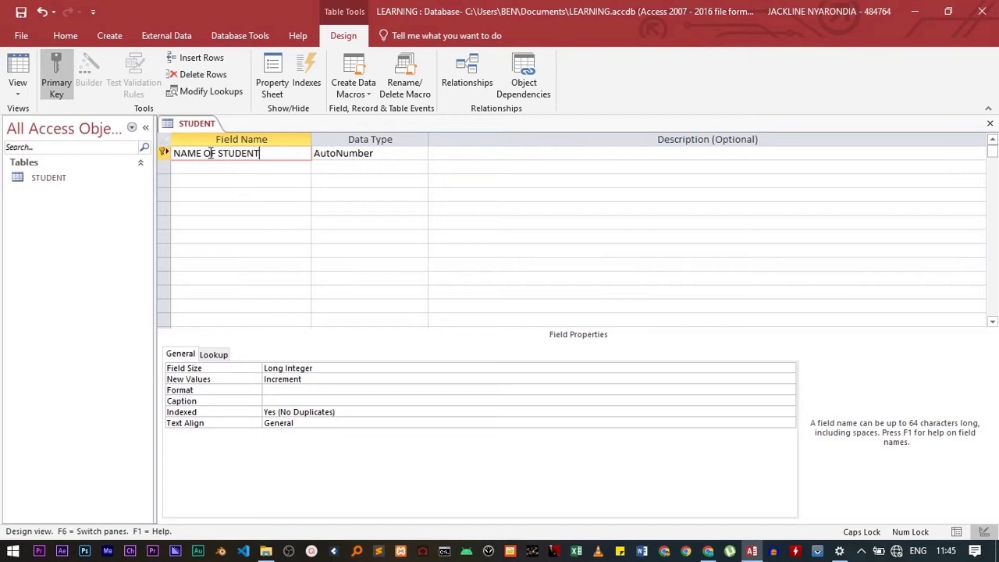
# Set the data type of the NAME OF STUDENT field to Short Text.
pyautogui.click(364, 155)
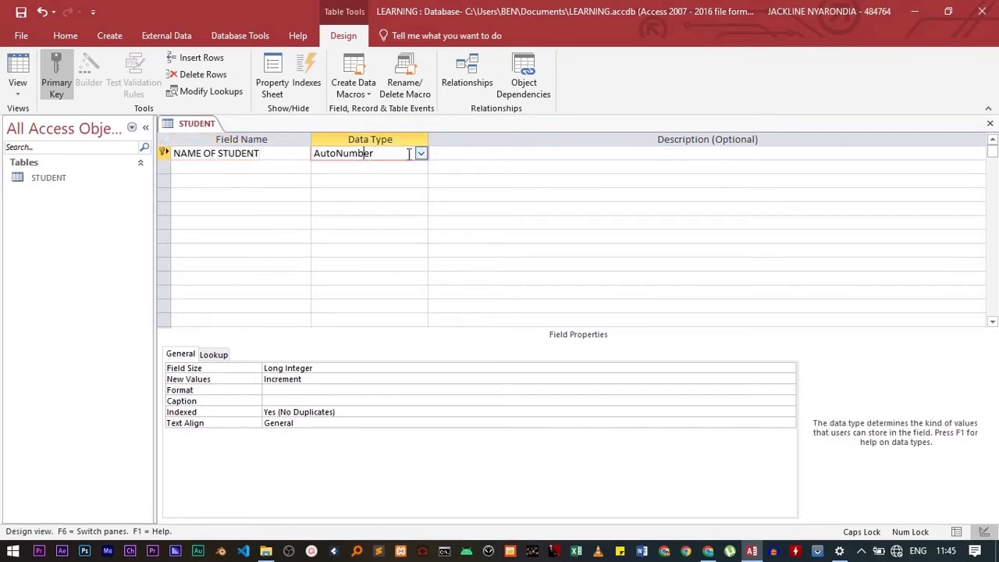
pyautogui.click(421, 155)
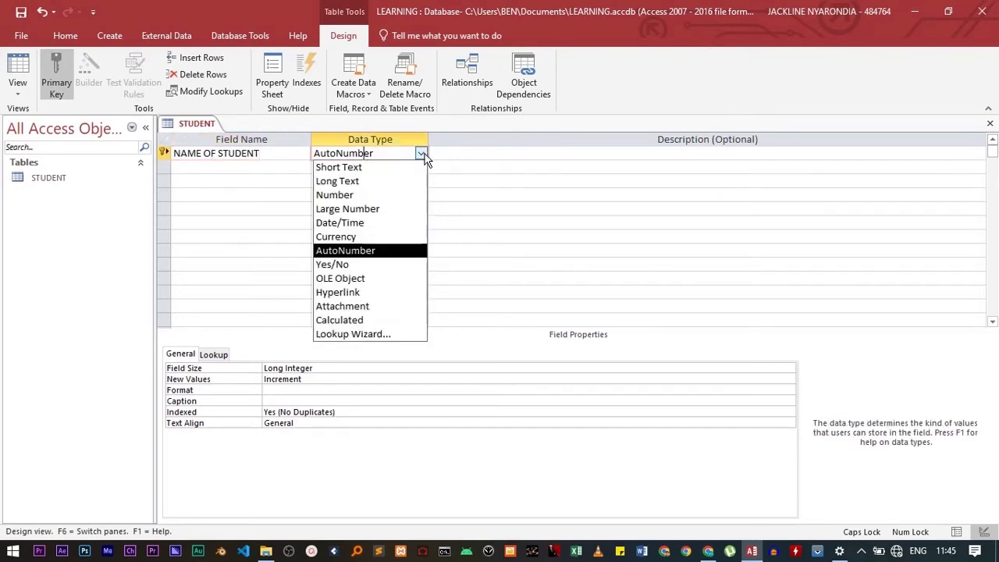
pyautogui.click(363, 168)
# Add a second field named CLASS with the Short Text data type.
pyautogui.click(303, 171)
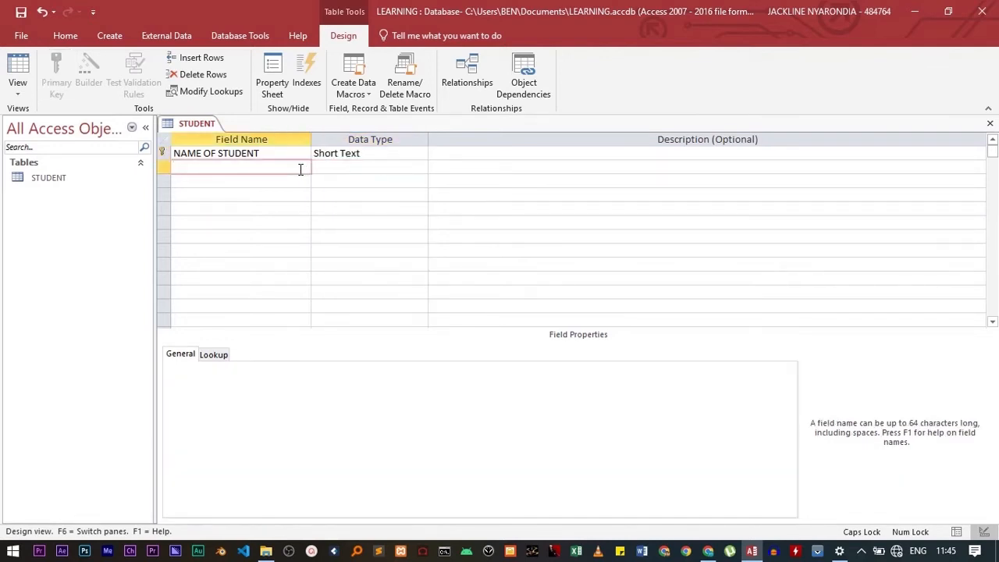
pyautogui.write('CLASS')
pyautogui.click(325, 166)
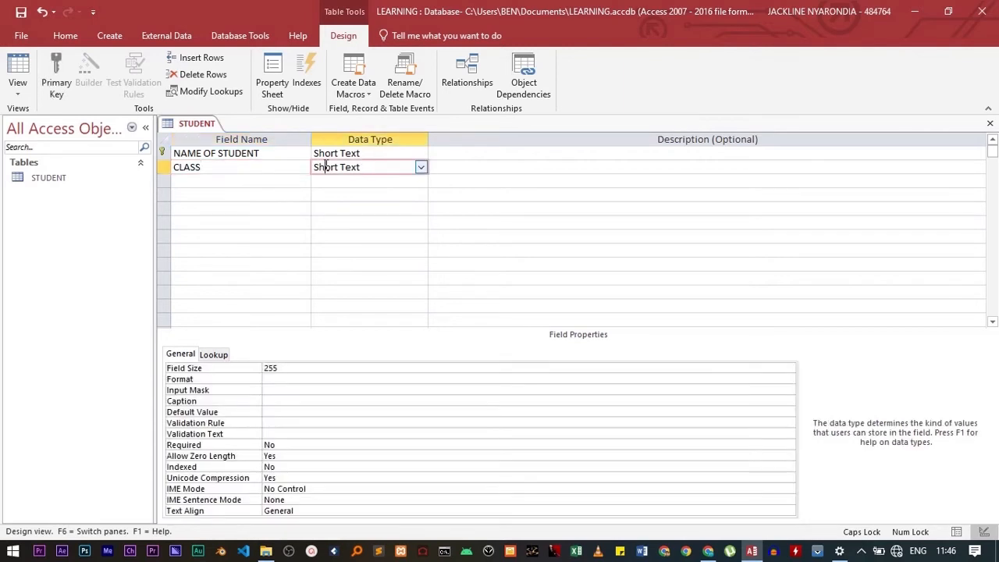
pyautogui.click(420, 168)
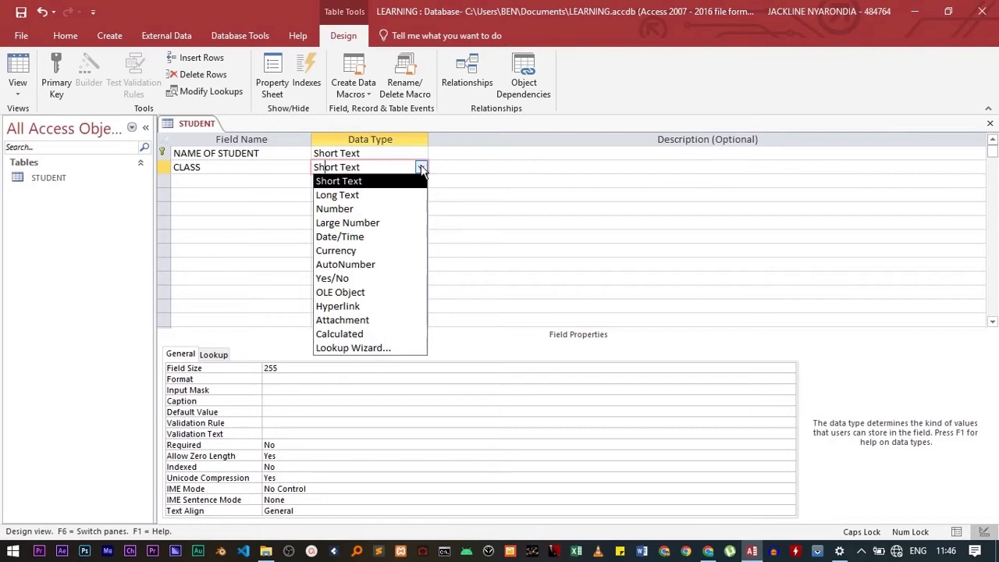
pyautogui.click(347, 182)
# Add a third field named DATE OF BIRTH with the Date/Time data type.
pyautogui.click(222, 182)
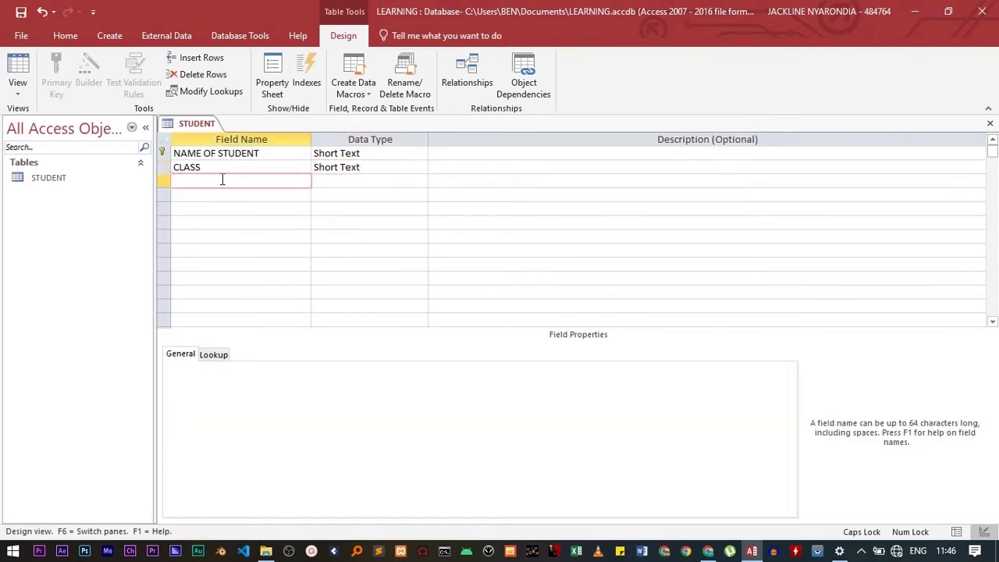
pyautogui.write('DATE OF BIRTH')
pyautogui.click(395, 185)
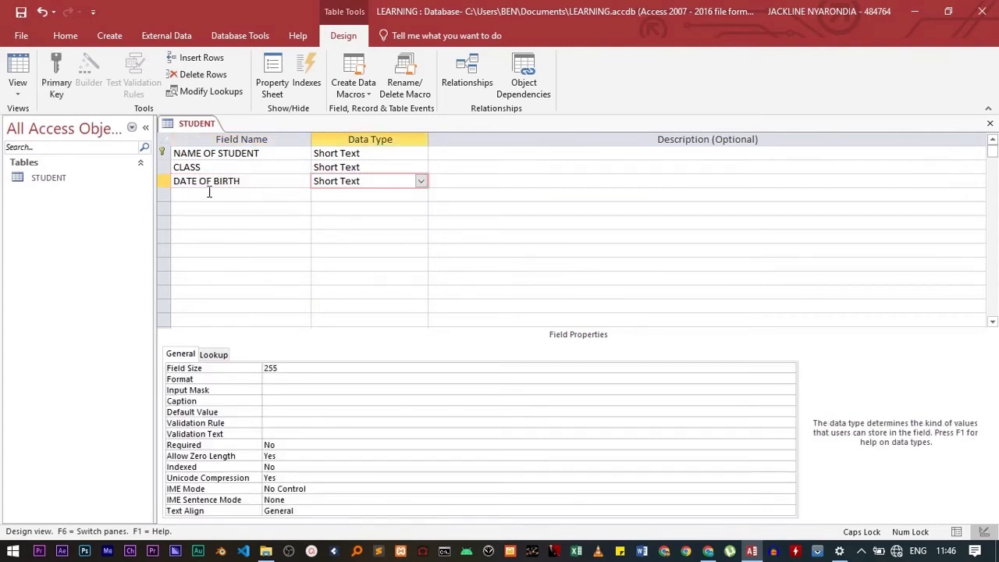
pyautogui.click(421, 182)
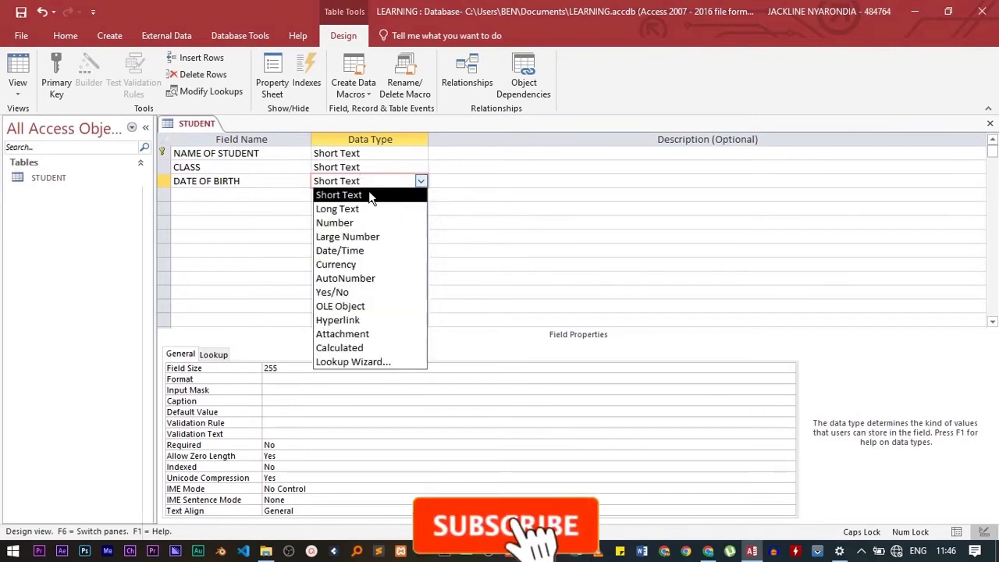
pyautogui.click(349, 252)
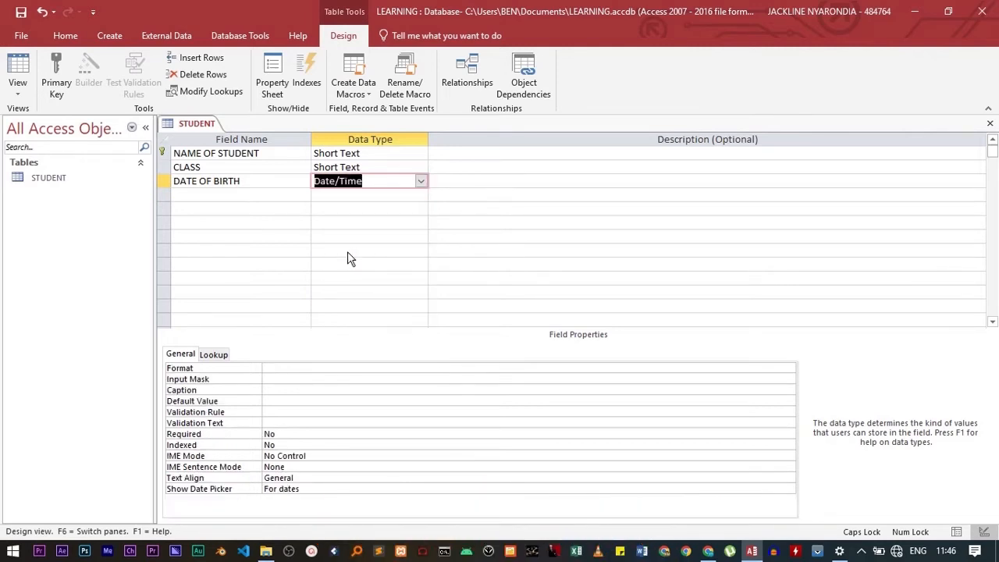
pyautogui.click(226, 195)
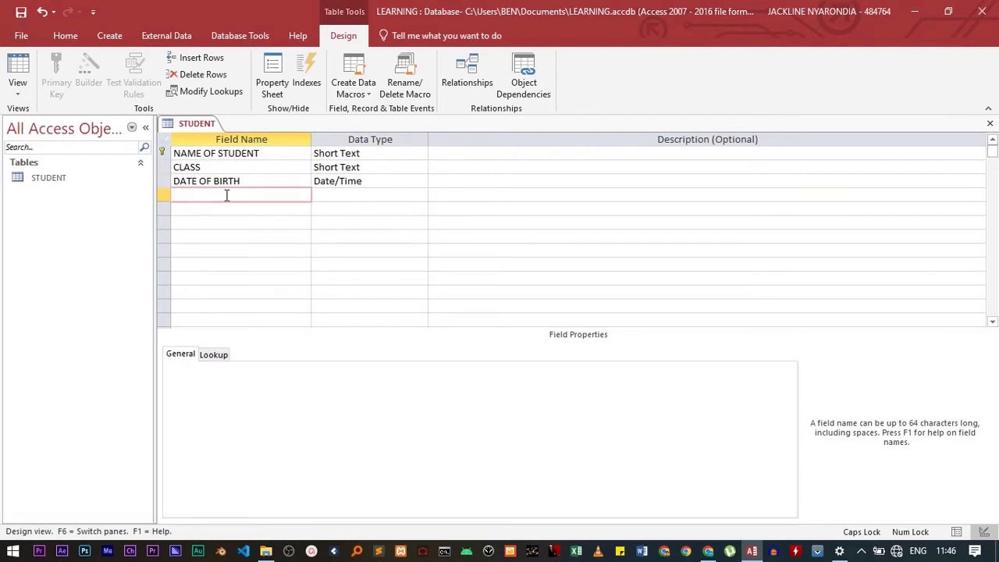
pyautogui.click(343, 181)
pyautogui.click(421, 181)
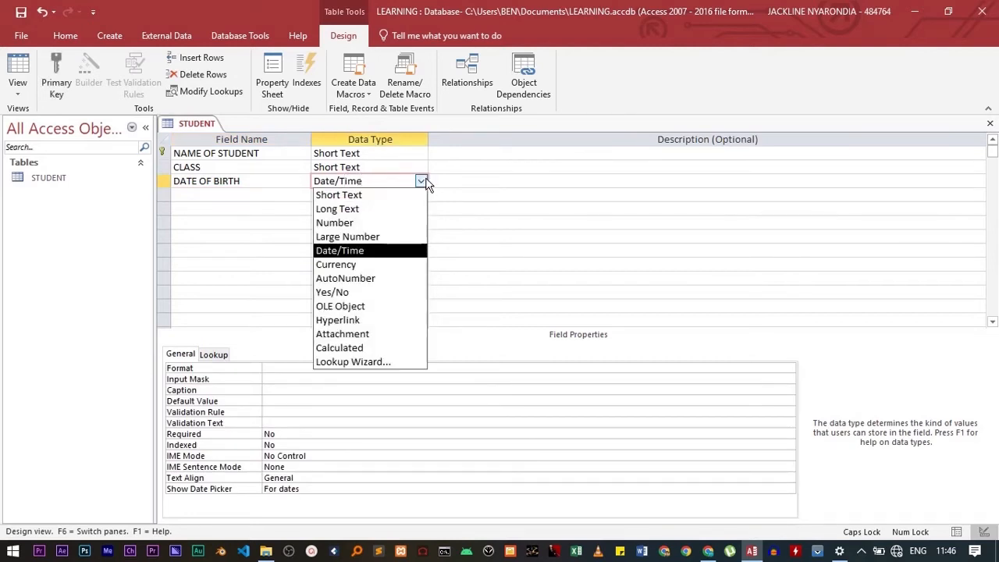
# Add a fourth field named SCHOOL FEES BALANCE with the Currency data type.
pyautogui.click(239, 196)
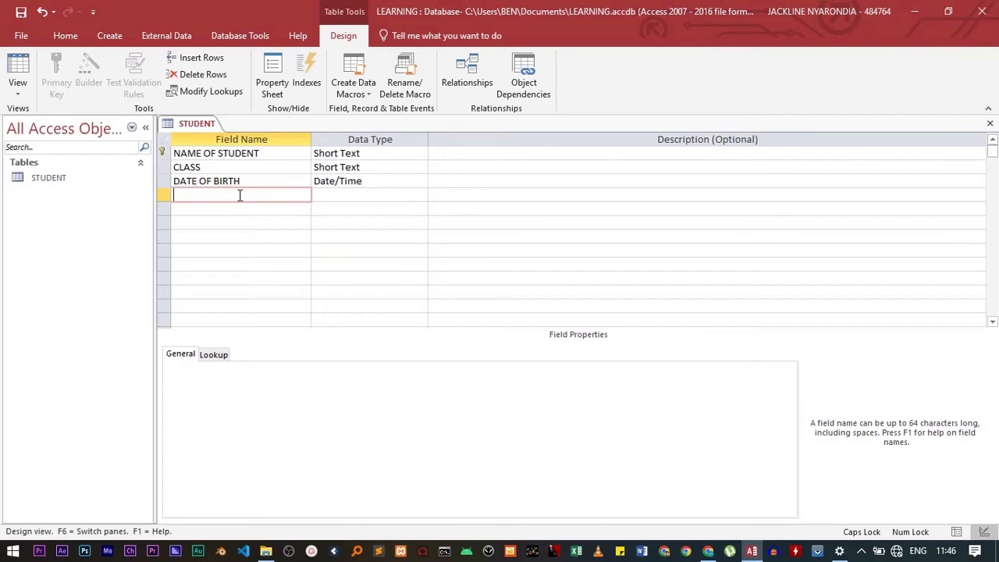
pyautogui.write('SCHOOL FEES BALANCE')
pyautogui.click(351, 196)
pyautogui.click(433, 196)
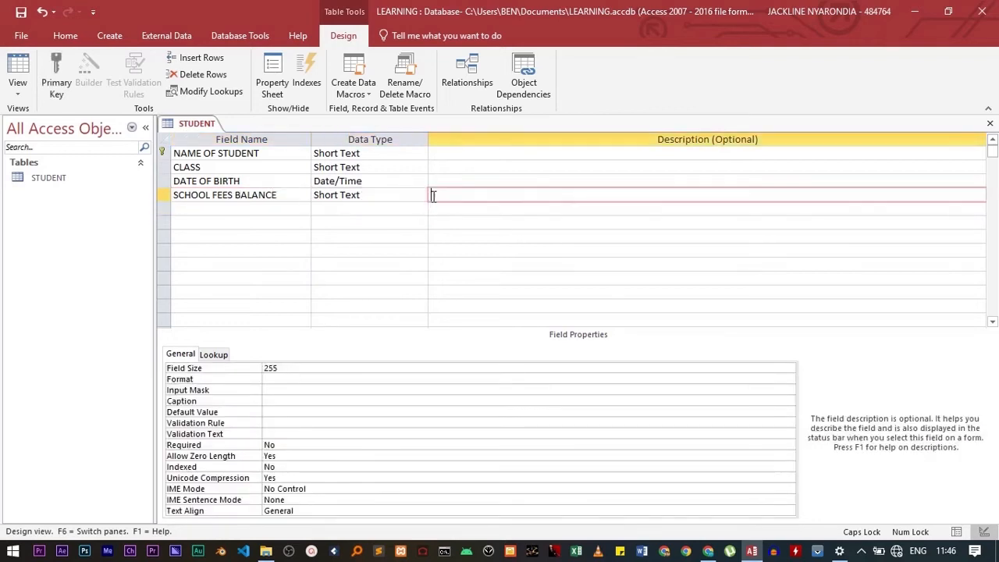
pyautogui.click(421, 196)
pyautogui.click(421, 198)
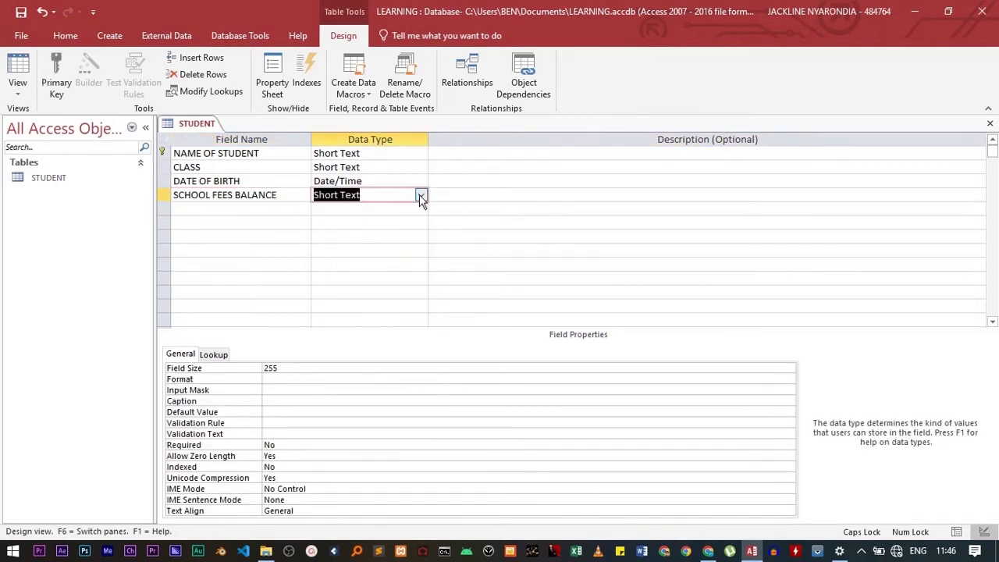
pyautogui.click(422, 196)
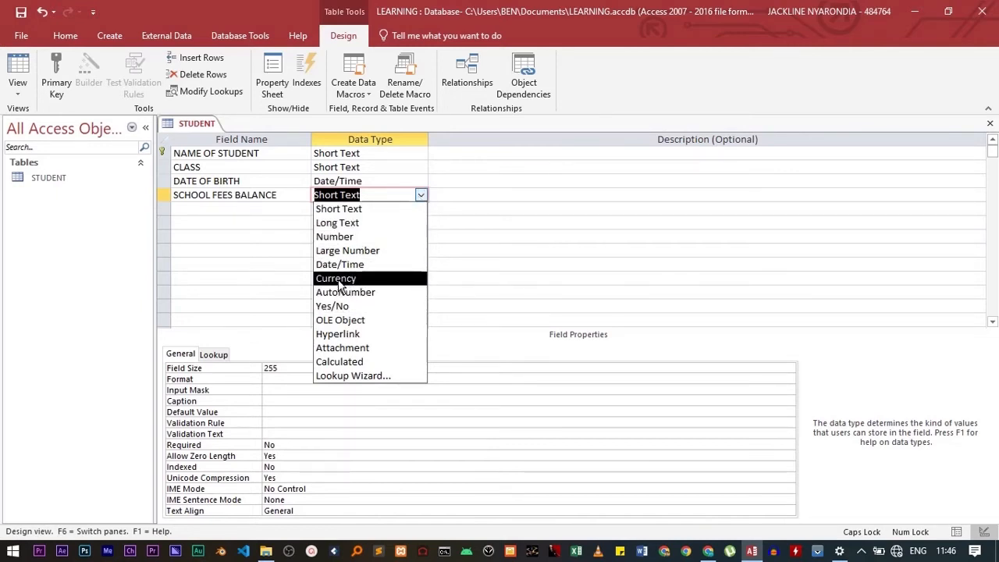
pyautogui.click(338, 284)
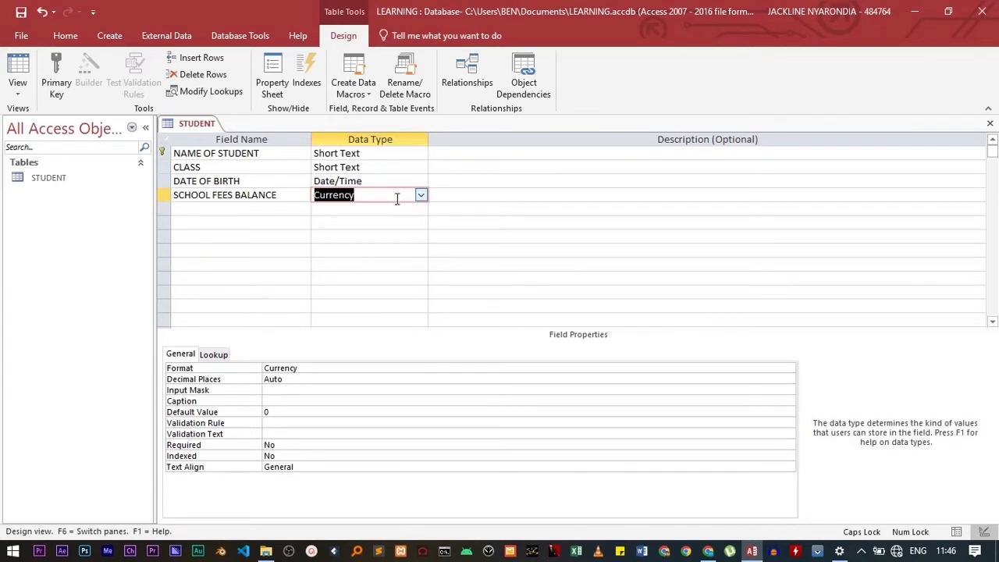
pyautogui.click(426, 197)
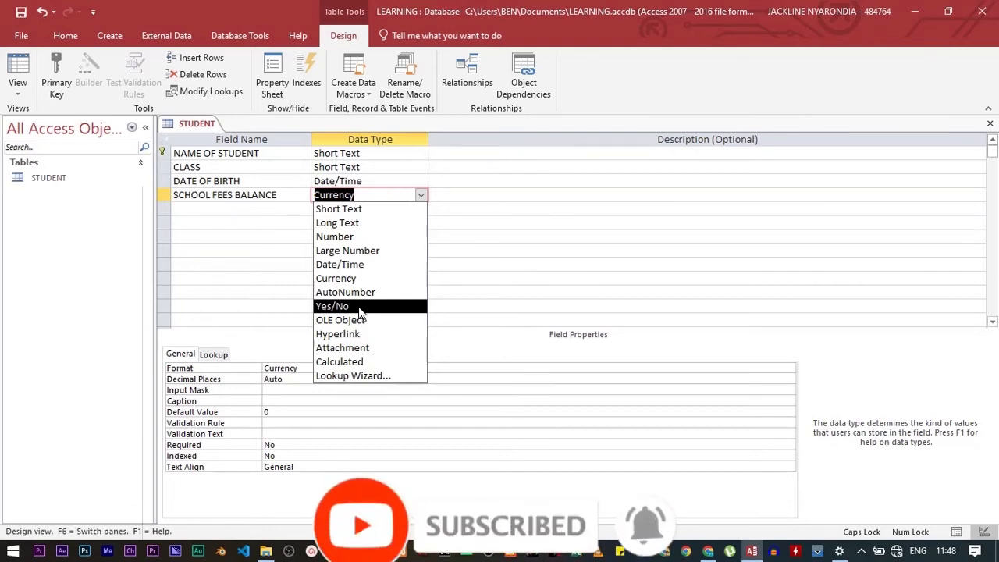
# Add a fifth field named GENDER with the Yes/No data type.
pyautogui.click(244, 209)
pyautogui.write('GENDER')
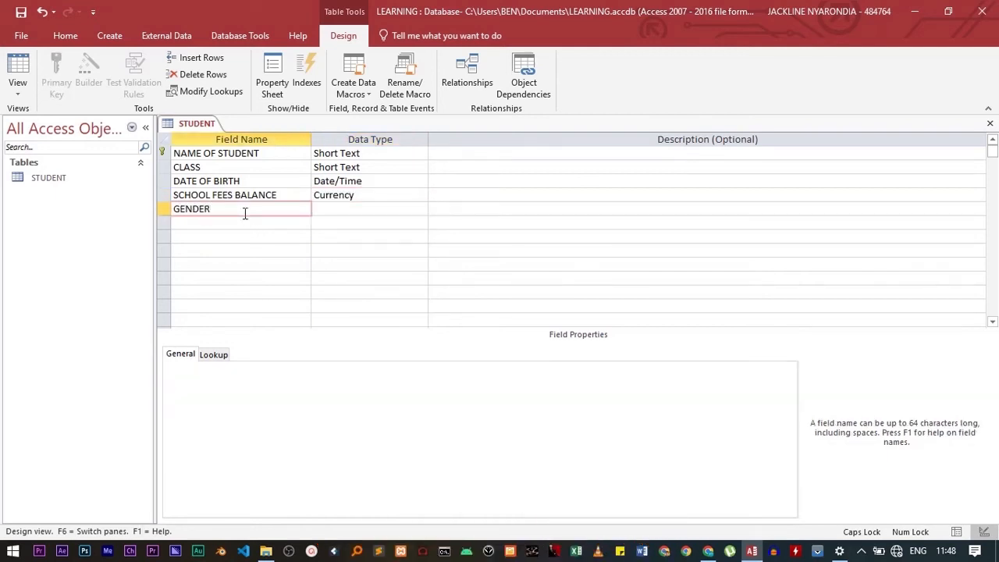
pyautogui.click(345, 208)
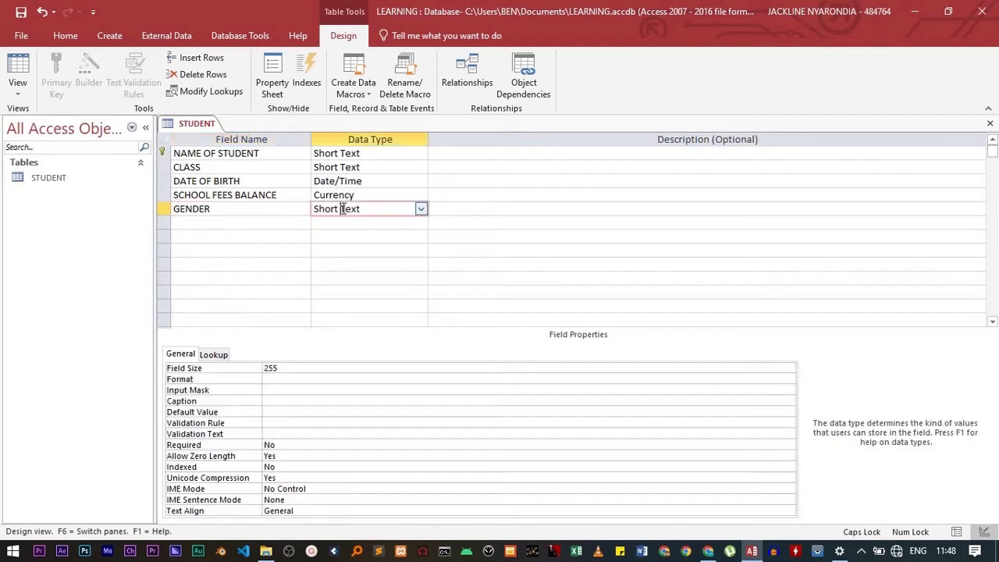
pyautogui.click(421, 210)
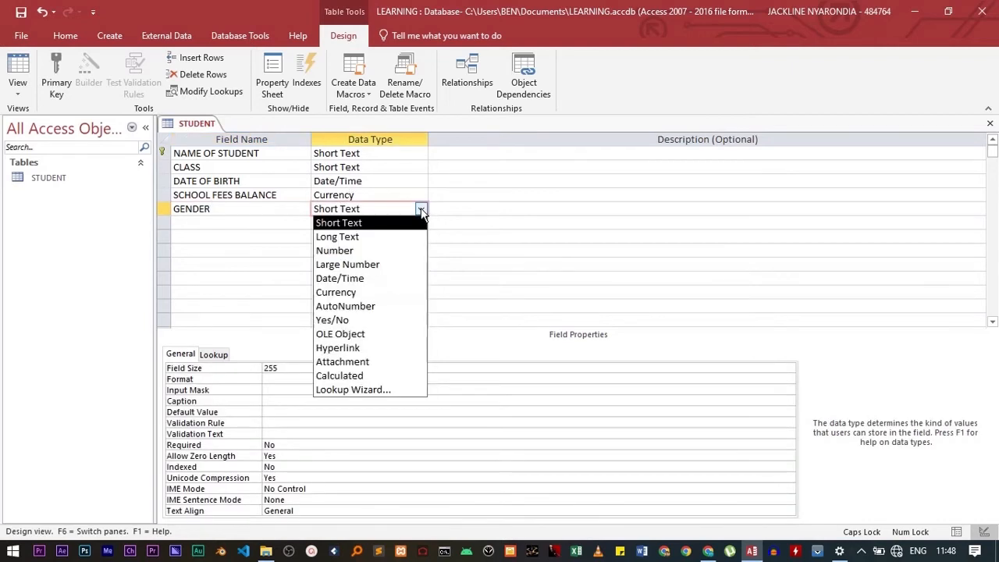
pyautogui.click(358, 319)
# Rename the GENDER field as MALE?
pyautogui.click(219, 208)
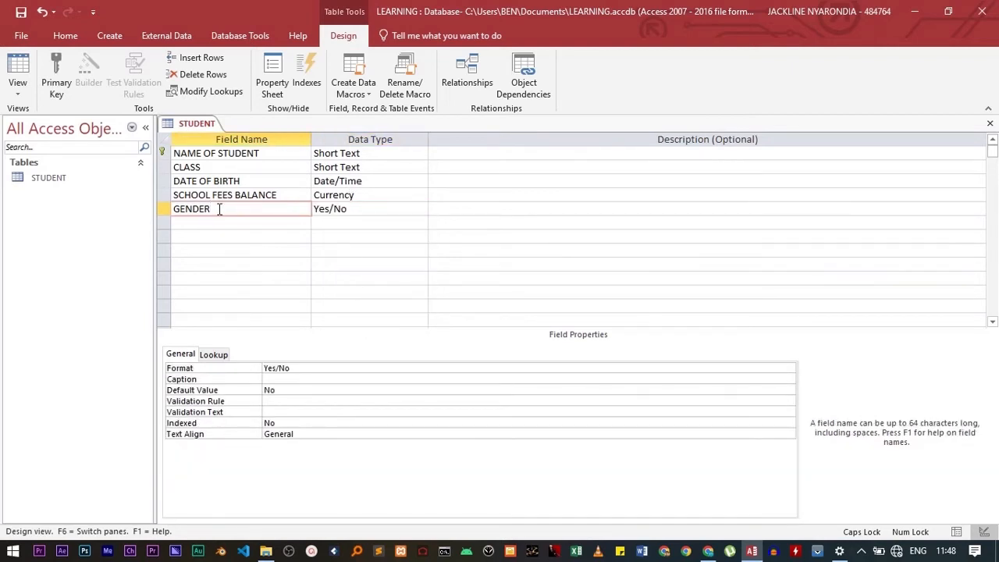
pyautogui.moveTo(231, 208); pyautogui.dragTo(171, 202)
pyautogui.press('BackSpace')
pyautogui.write('MALE?')
pyautogui.click(394, 209)
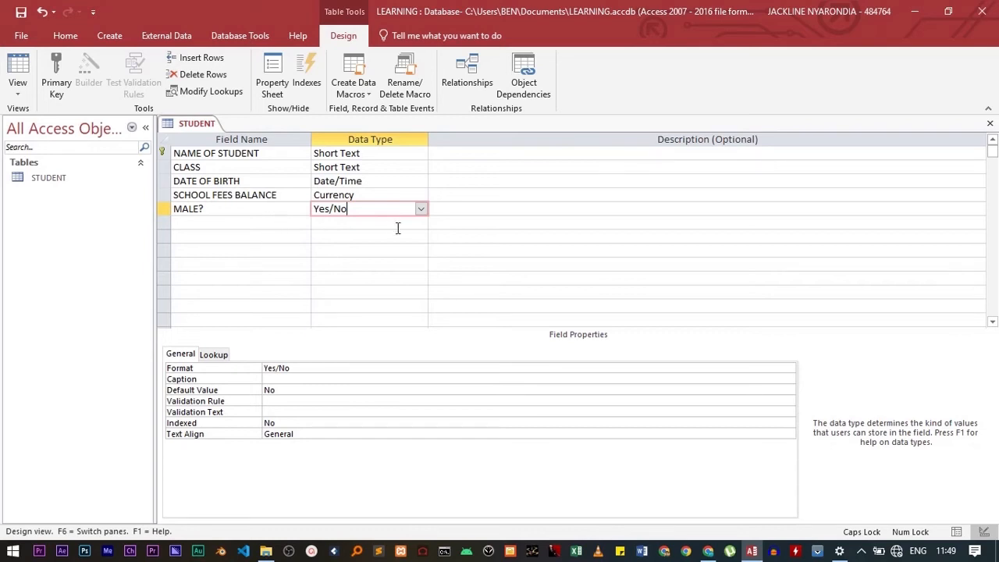
# Add a sixth field named GENDER and start the Lookup Wizard for its data type, allowing the wizard file to open.
pyautogui.click(421, 208)
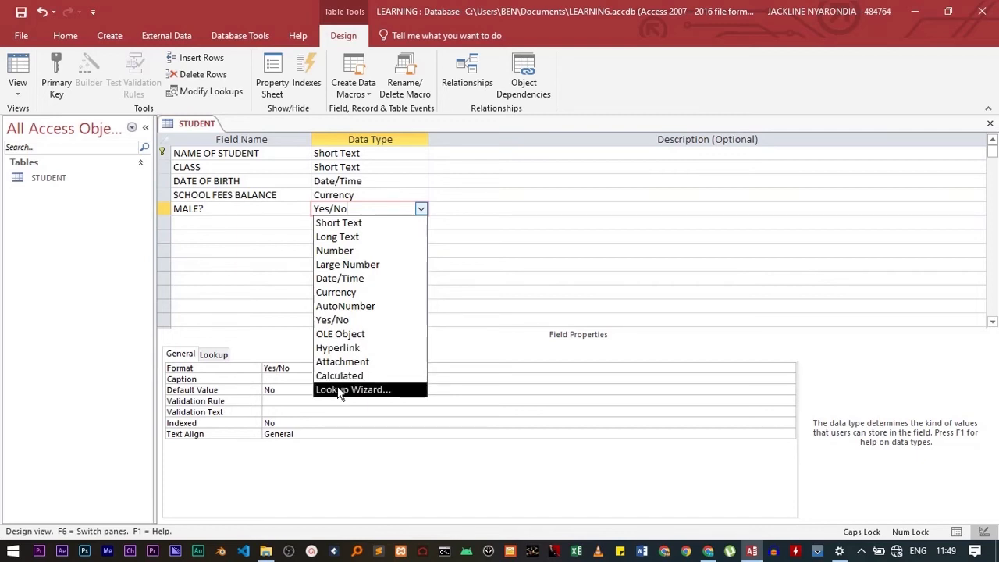
pyautogui.click(200, 223)
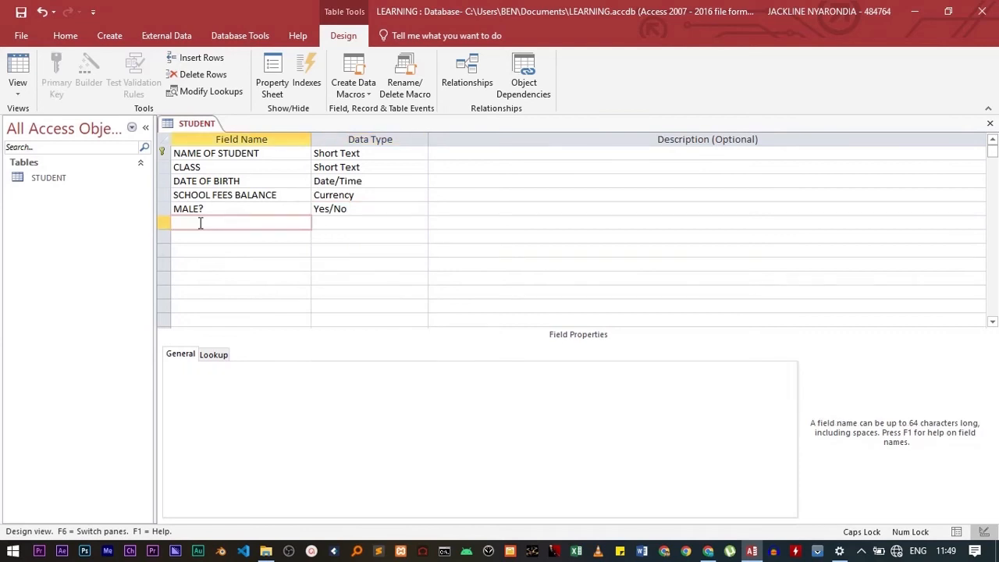
pyautogui.write('GENDER')
pyautogui.click(341, 226)
pyautogui.click(421, 224)
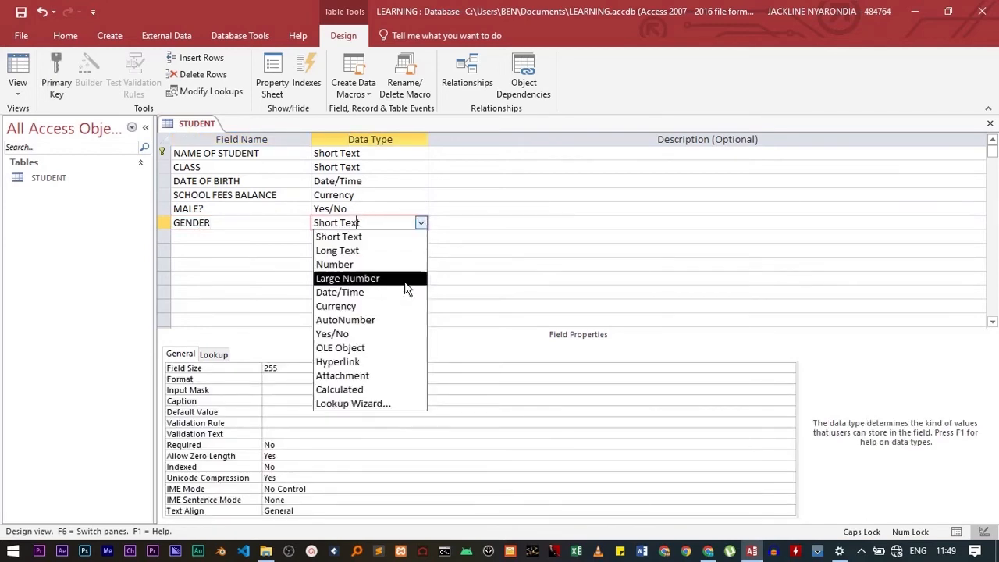
pyautogui.click(354, 404)
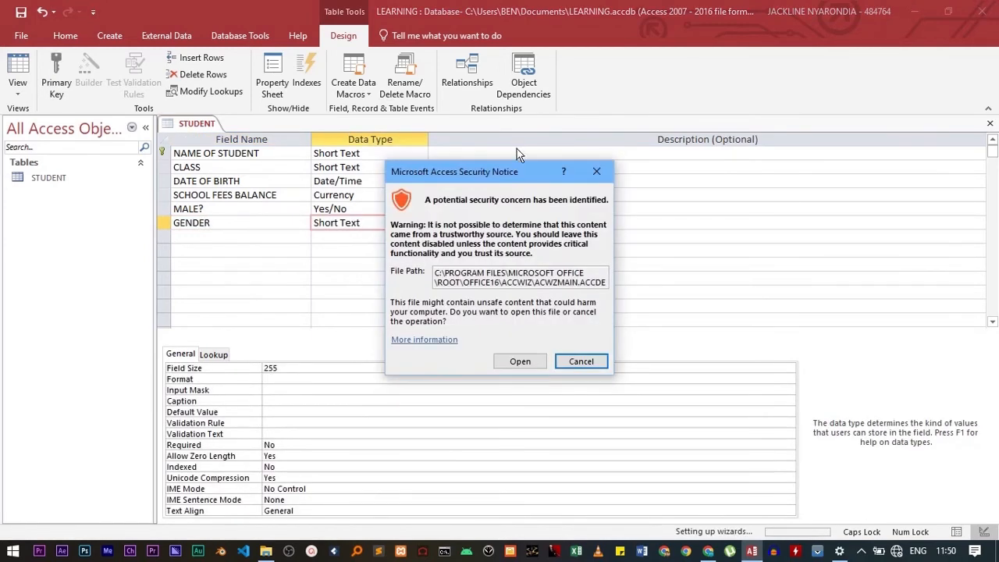
pyautogui.moveTo(504, 172); pyautogui.dragTo(343, 128)
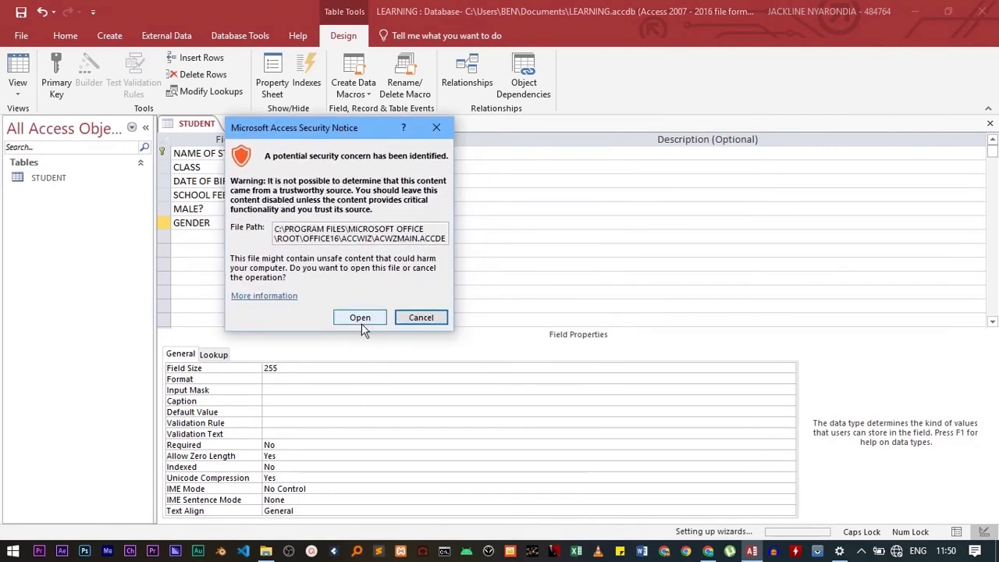
pyautogui.click(362, 320)
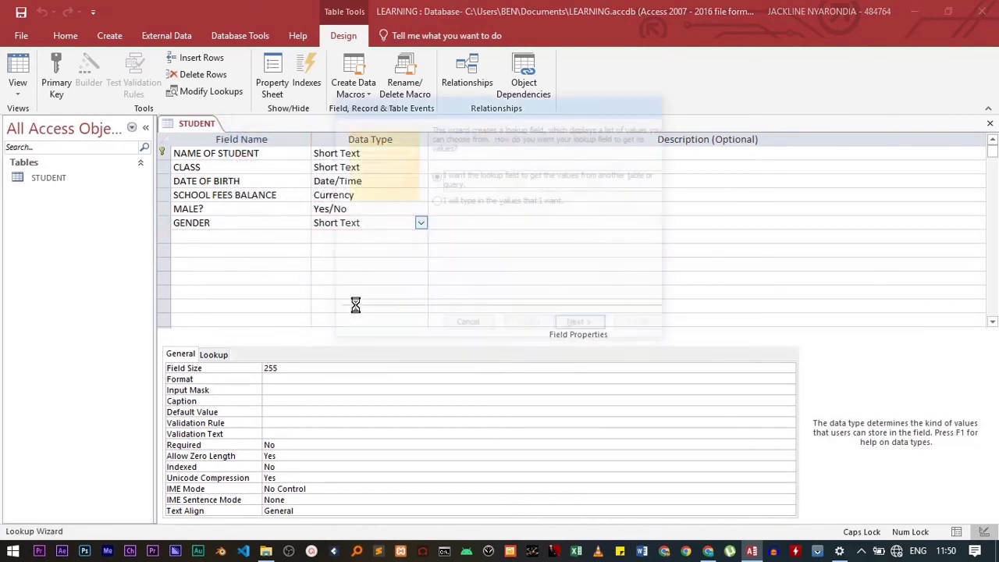
# Define GENDER as a single-column lookup with the self-typed values MALE and FEMALE, and finish the wizard.
pyautogui.moveTo(447, 103); pyautogui.dragTo(339, 167)
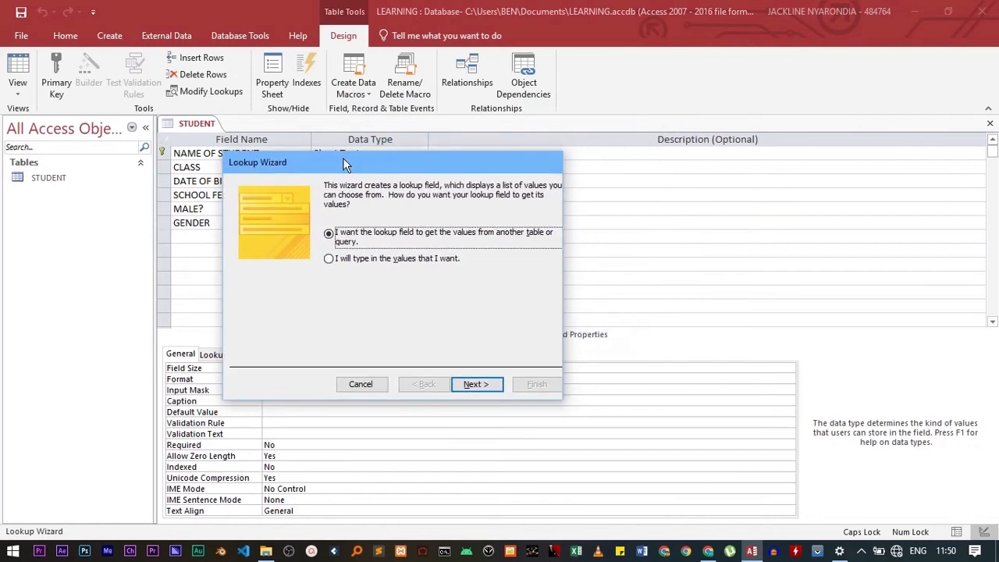
pyautogui.click(390, 260)
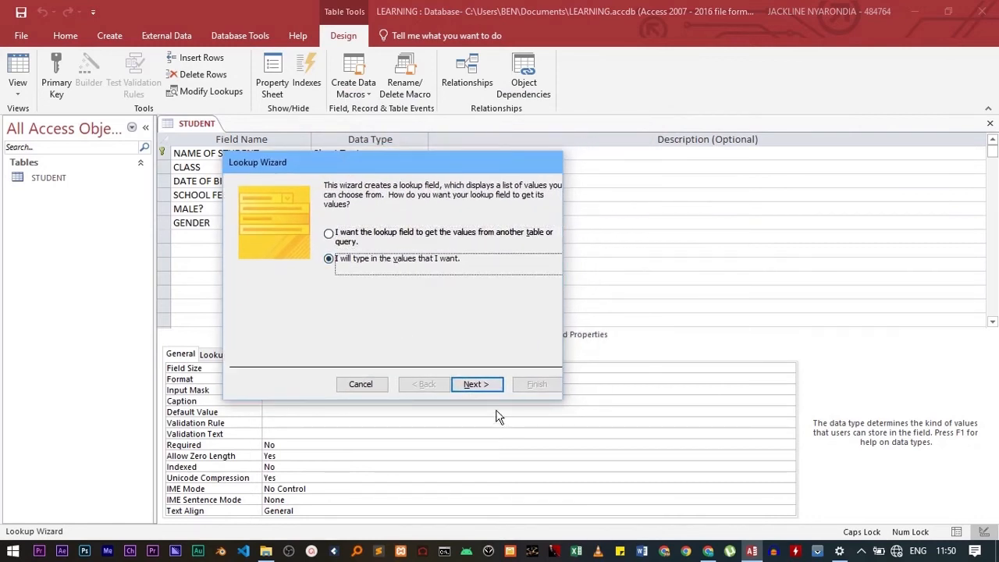
pyautogui.click(475, 383)
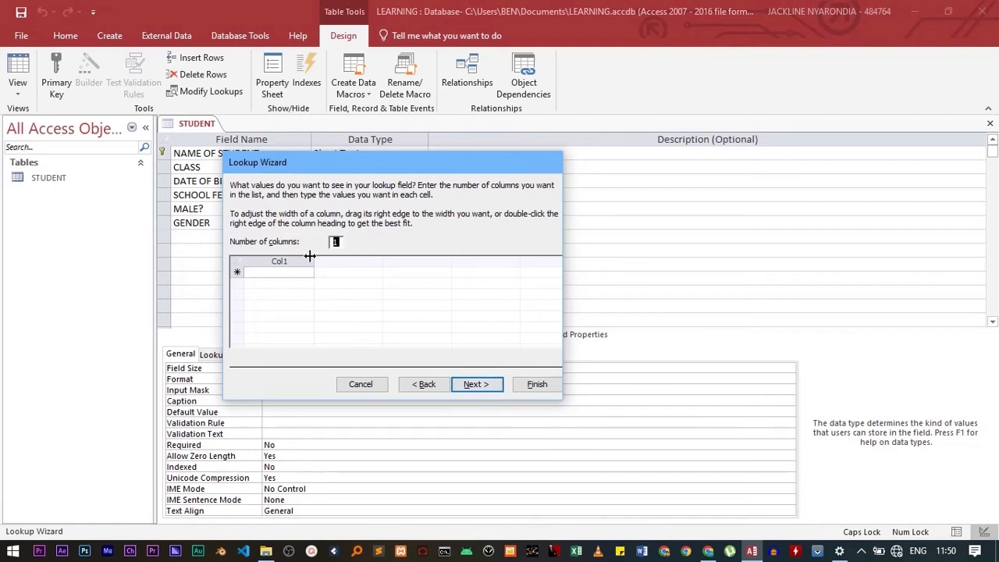
pyautogui.click(282, 273)
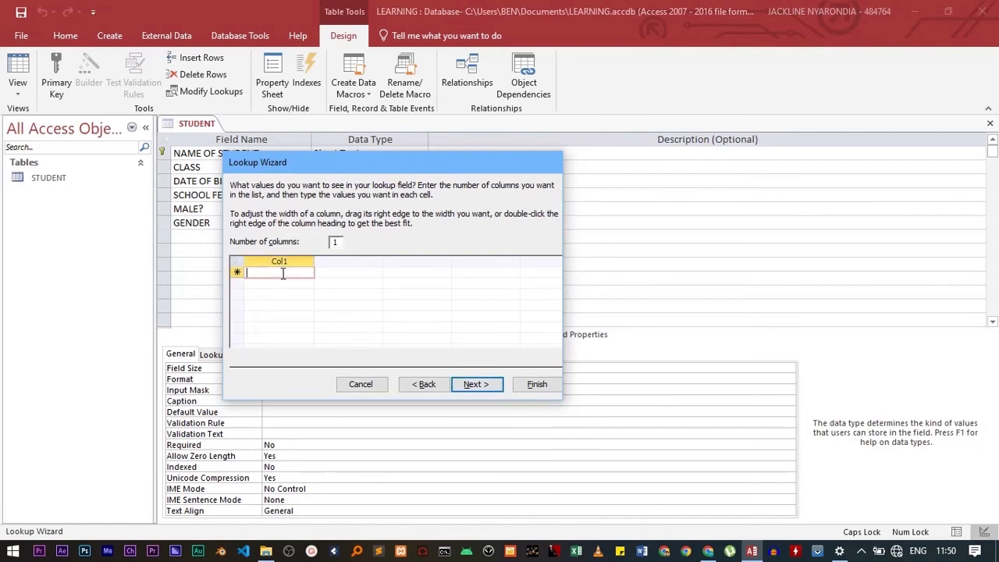
pyautogui.write('MALE')
pyautogui.click(288, 285)
pyautogui.write('FEMA')
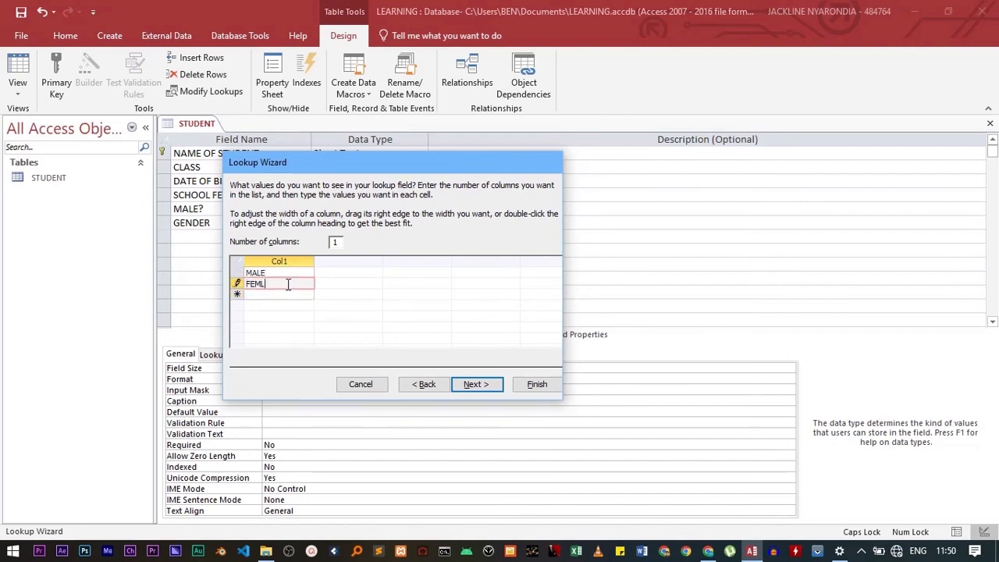
pyautogui.write('LE')
pyautogui.click(475, 383)
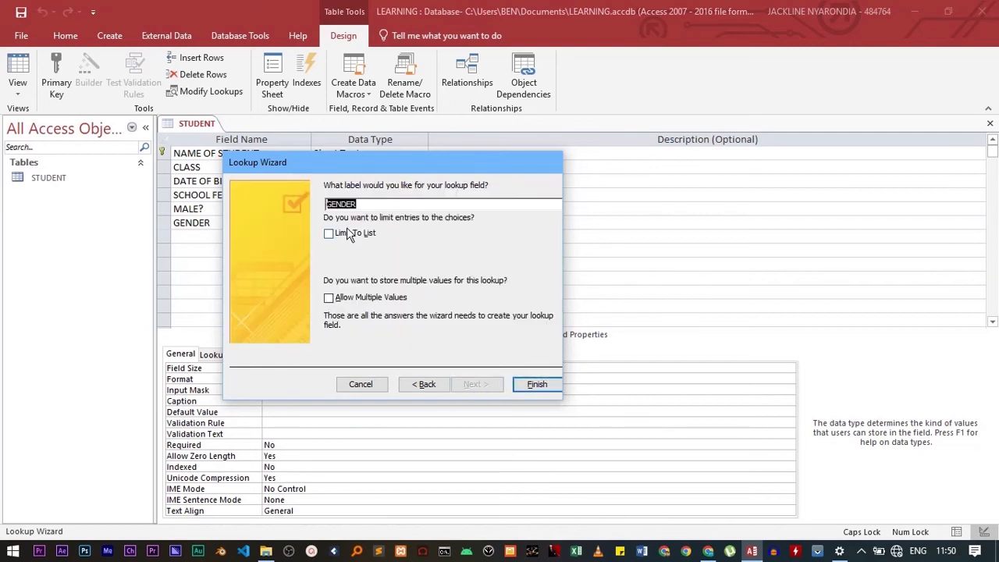
pyautogui.click(537, 385)
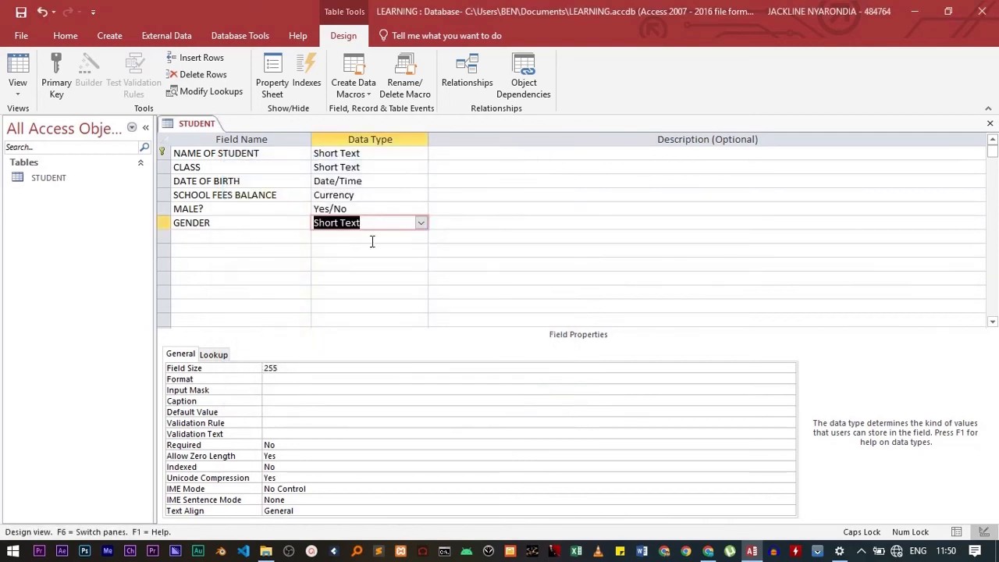
# Delete the GENDER field from the STUDENT table design.
pyautogui.click(420, 223)
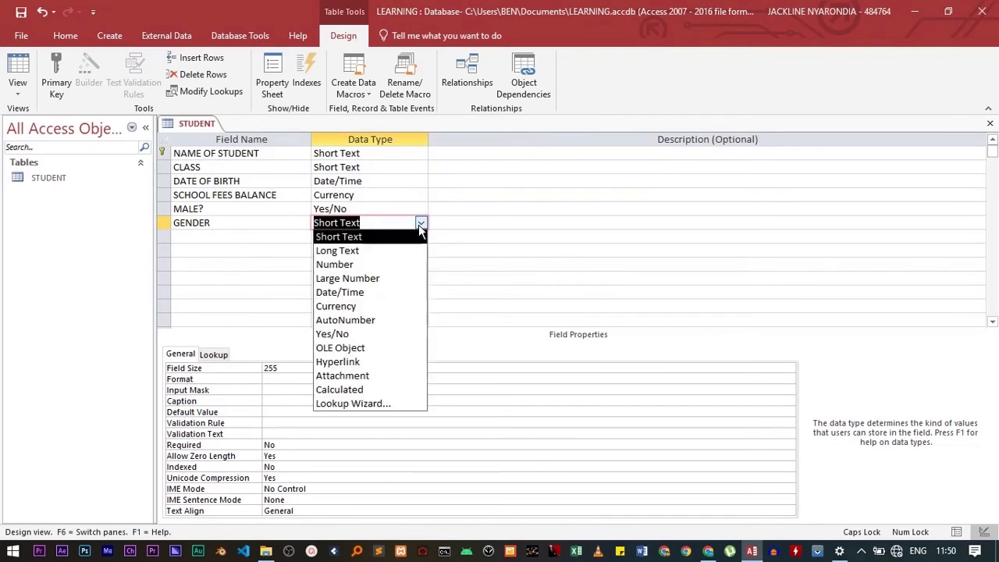
pyautogui.click(420, 224)
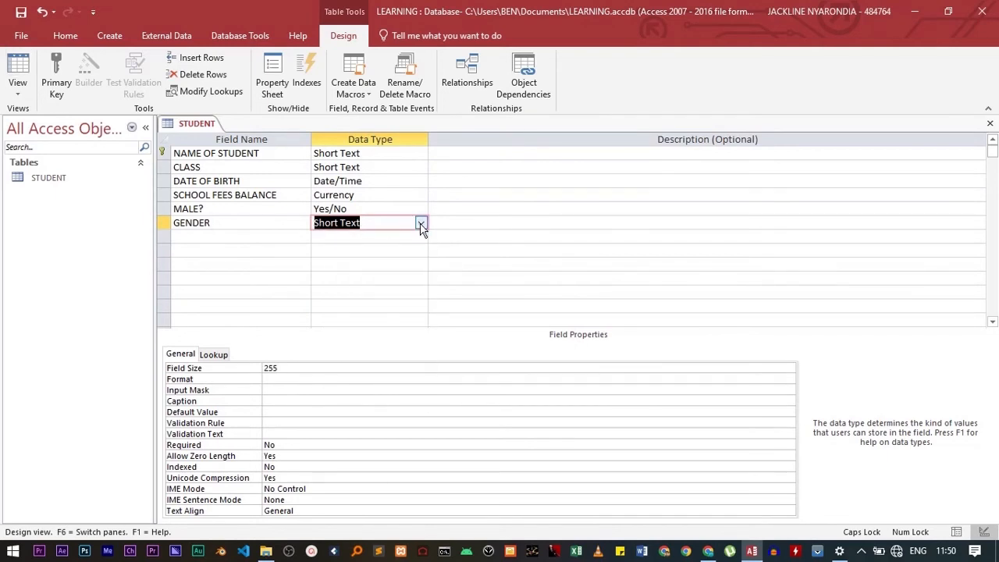
pyautogui.click(255, 237)
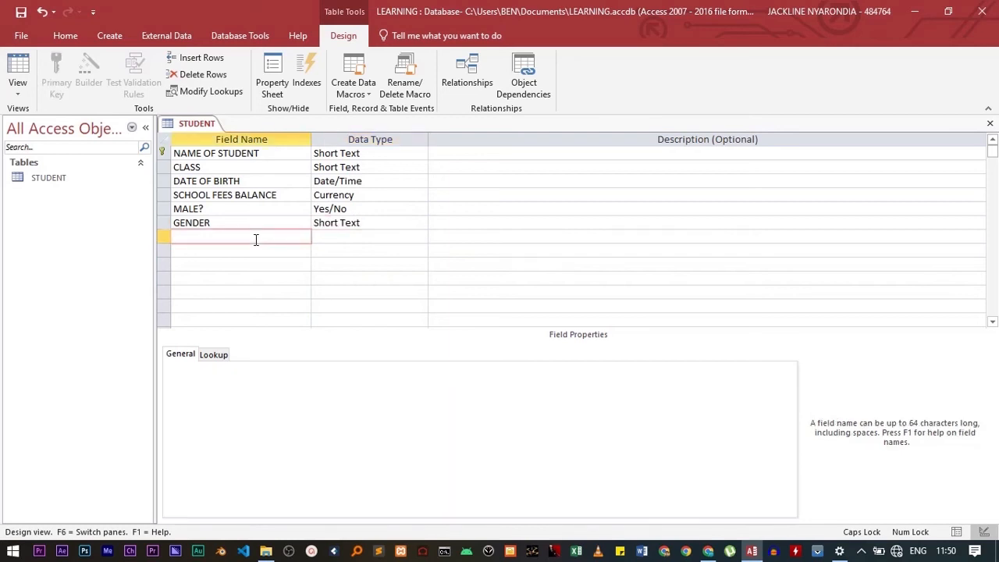
pyautogui.click(166, 223)
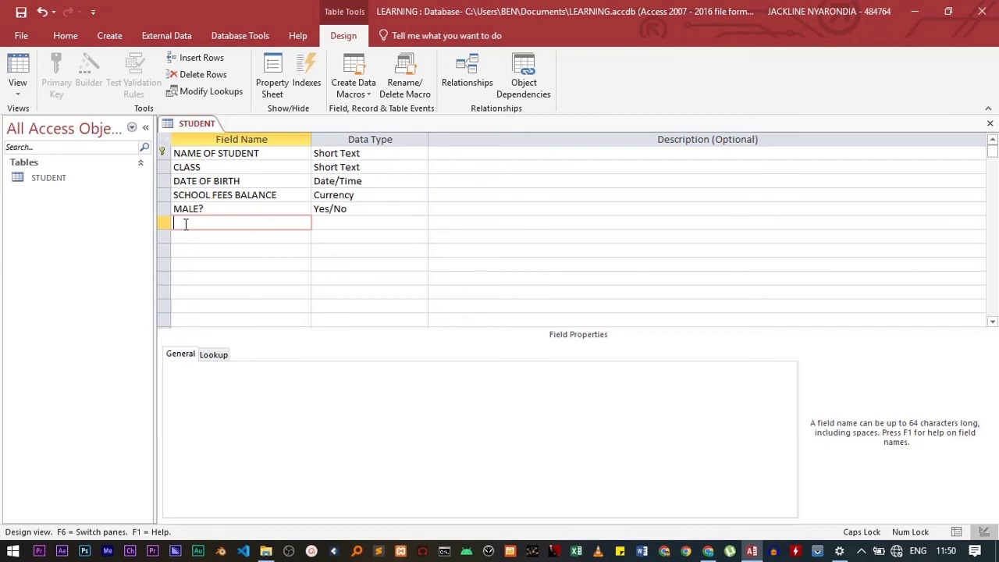
# Save the STUDENT table and switch it to Datasheet View.
pyautogui.click(15, 74)
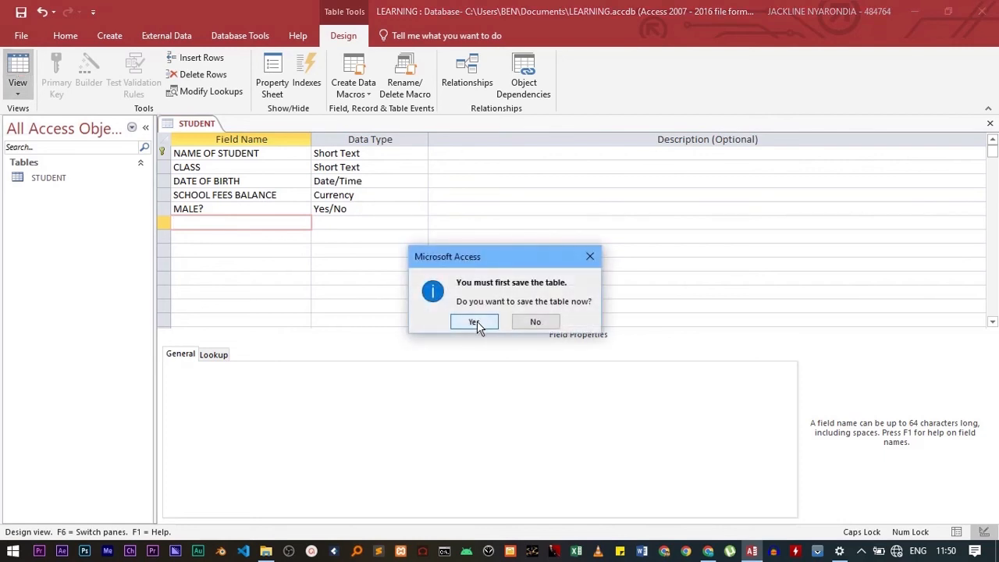
pyautogui.click(475, 322)
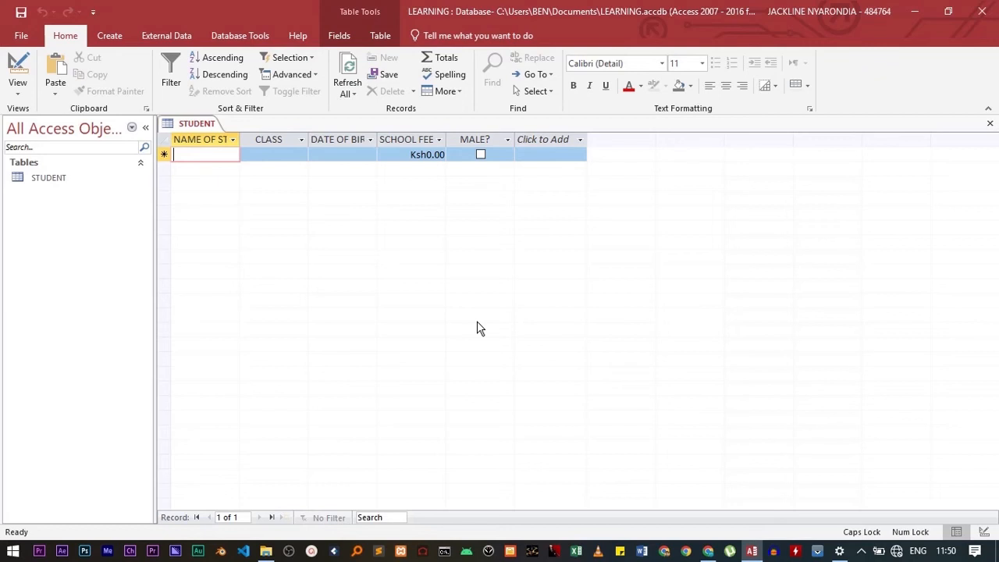
# Widen the NAME OF STUDENT, DATE OF BIRTH and SCHOOL FEES BALANCE columns to fit their headings.
pyautogui.moveTo(239, 132); pyautogui.dragTo(278, 136)
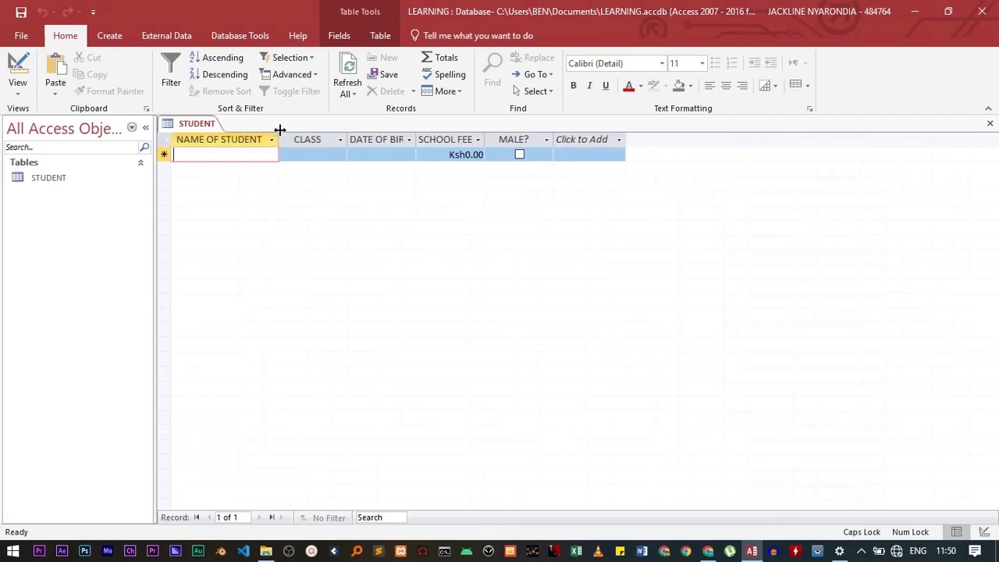
pyautogui.doubleClick(416, 139)
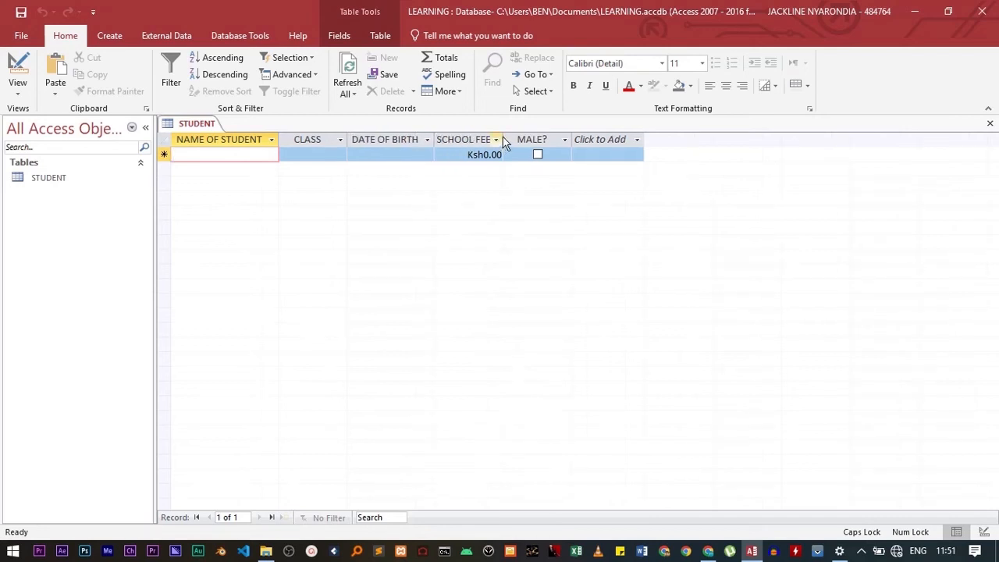
pyautogui.doubleClick(504, 137)
# Try out the MALE? checkbox in the first record by ticking it and clearing it again.
pyautogui.click(531, 156)
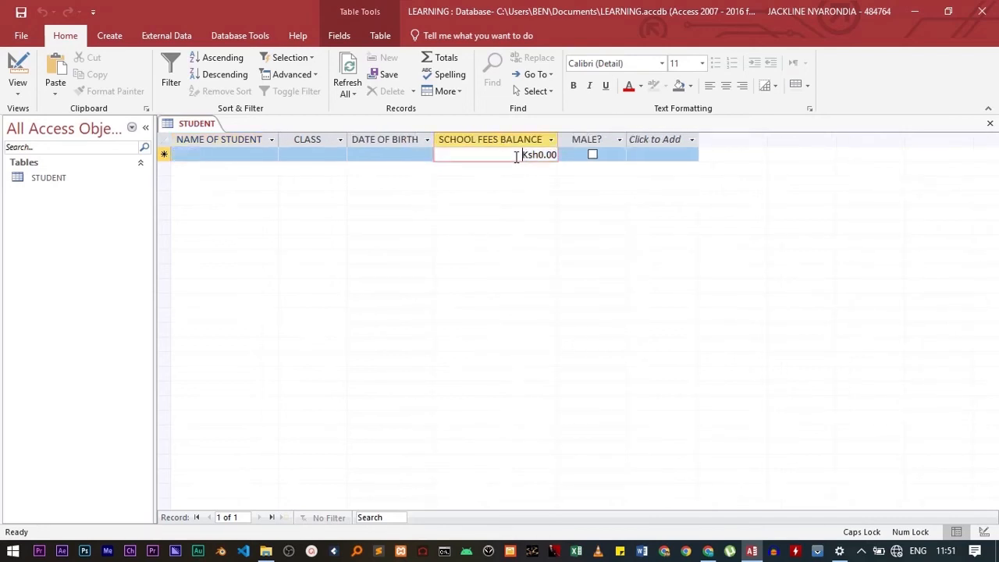
pyautogui.doubleClick(531, 156)
pyautogui.click(530, 155)
pyautogui.moveTo(522, 155); pyautogui.dragTo(559, 156)
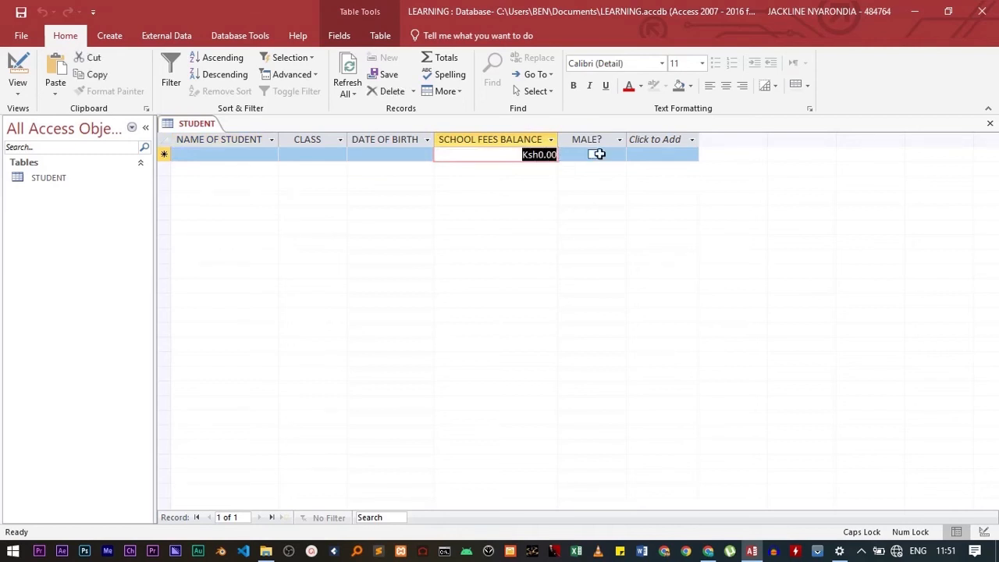
pyautogui.click(592, 155)
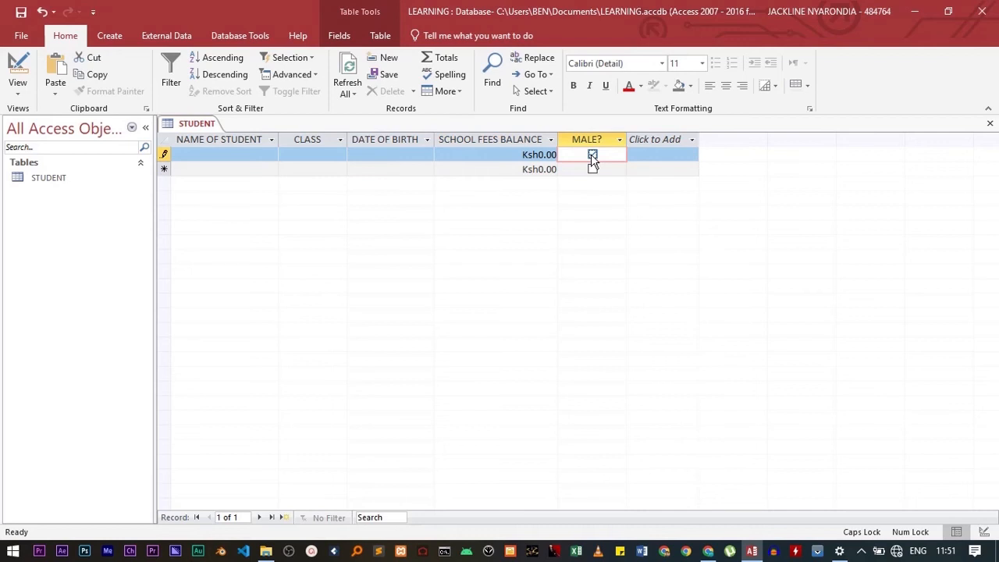
pyautogui.click(593, 154)
# Enter the student's name and the class 3A in the first record.
pyautogui.click(222, 154)
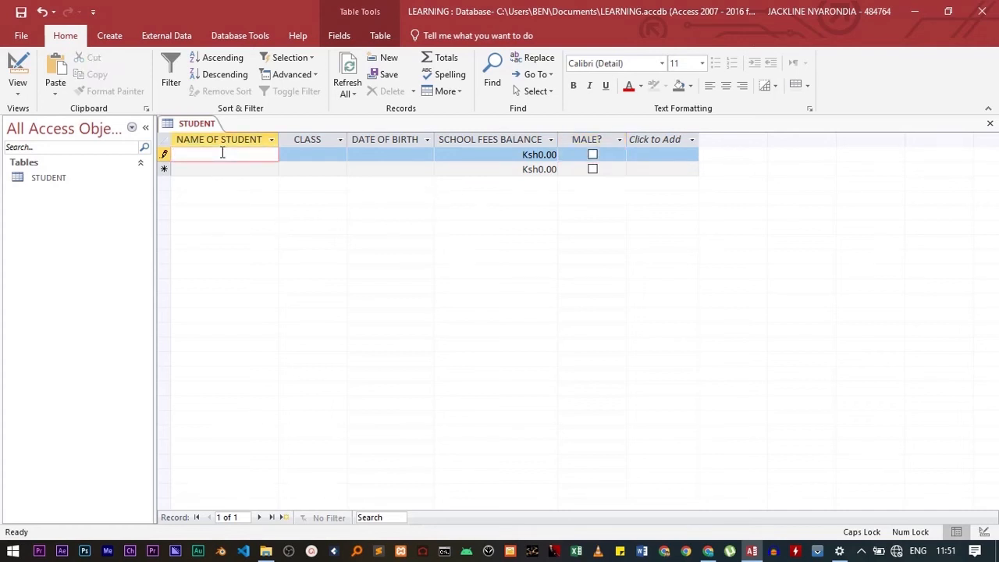
pyautogui.write('CALEB')
pyautogui.click(328, 154)
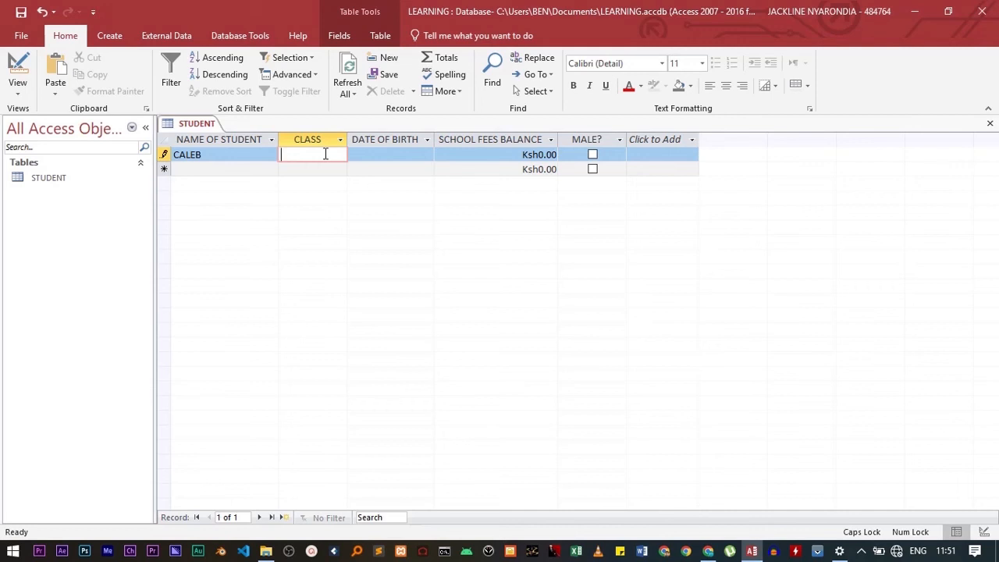
pyautogui.write('3A')
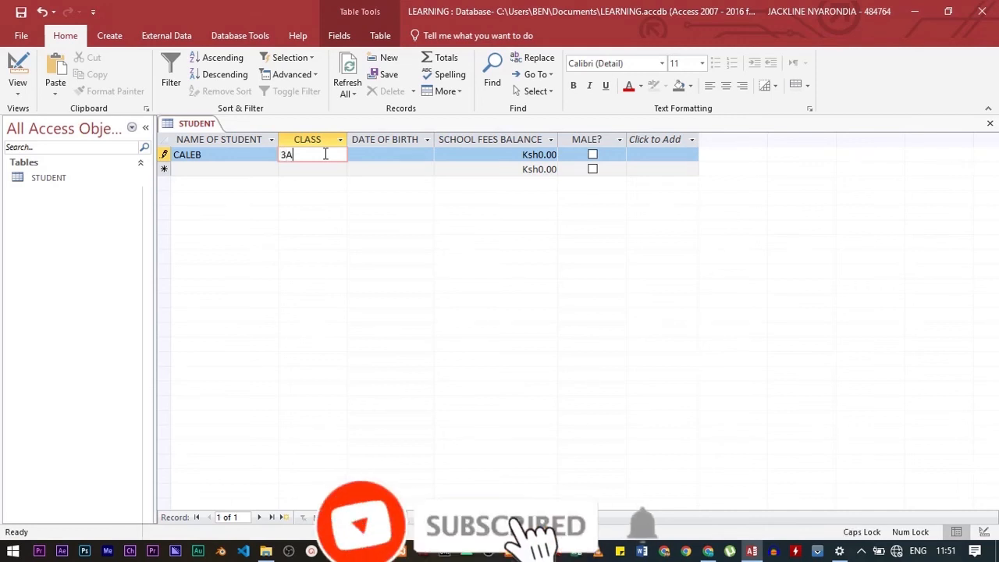
# Set the first record's DATE OF BIRTH by choosing the student's birth date from the calendar.
pyautogui.click(413, 158)
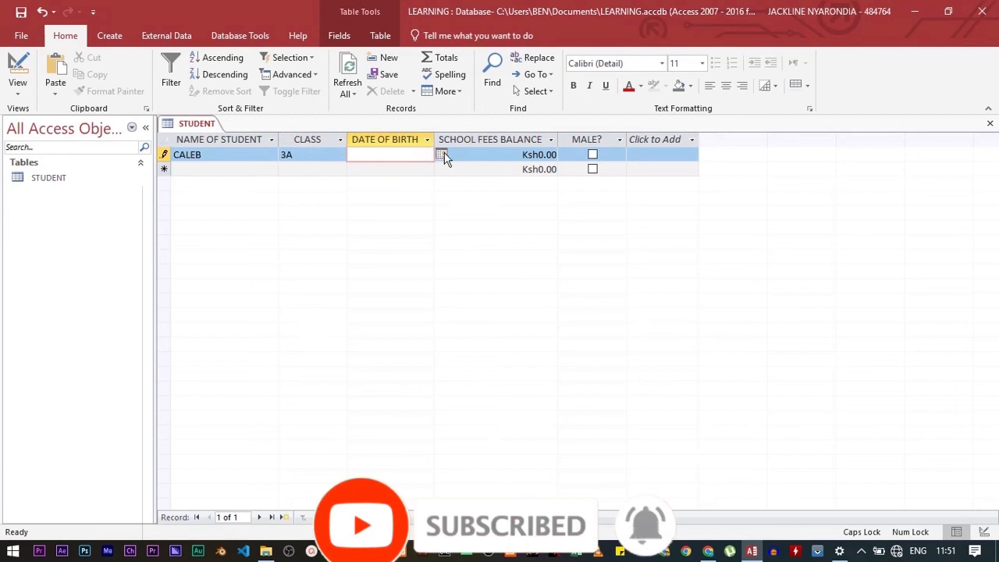
pyautogui.click(442, 155)
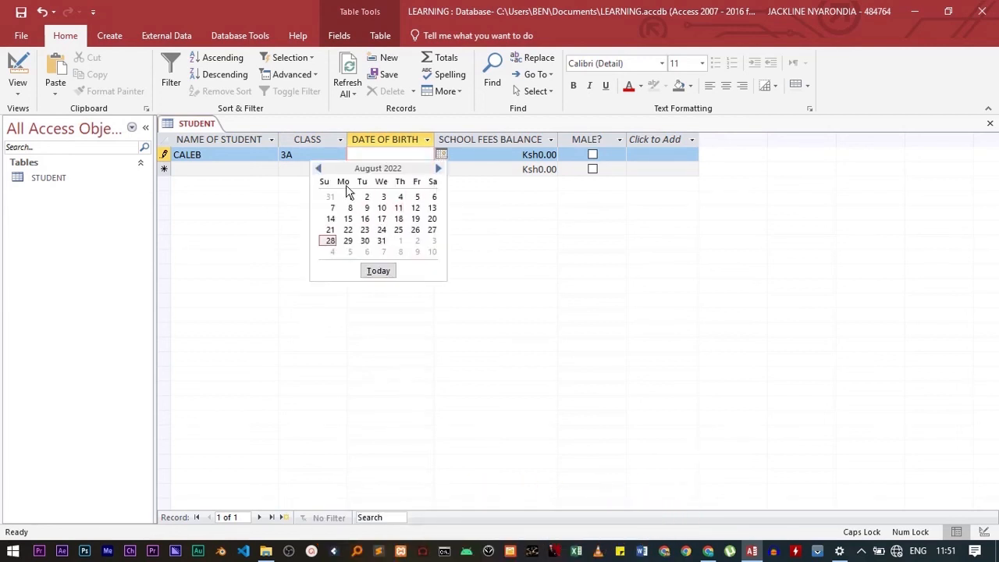
pyautogui.click(318, 169)
pyautogui.click(318, 168)
pyautogui.click(318, 168)
pyautogui.click(318, 169)
pyautogui.click(318, 169)
pyautogui.click(318, 169)
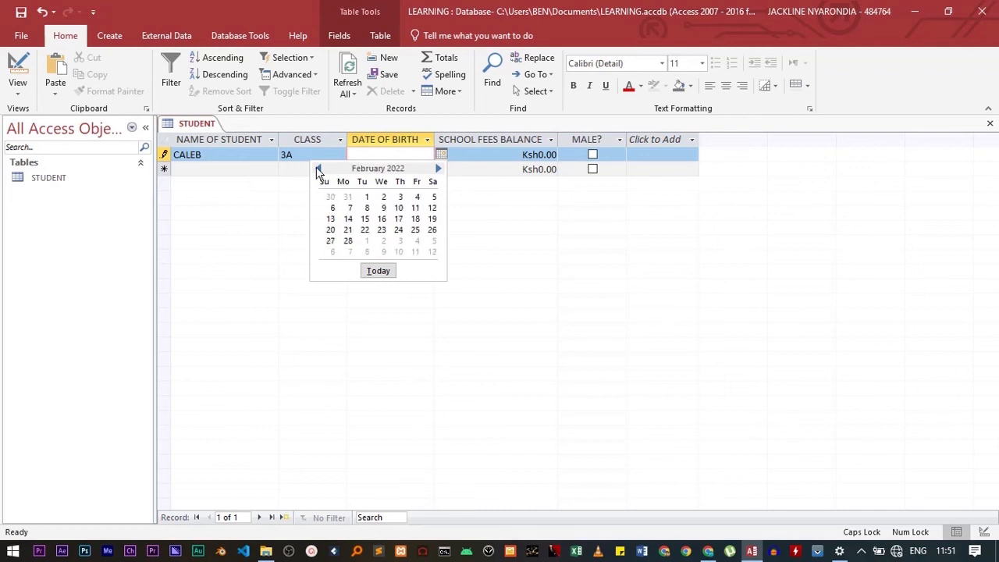
pyautogui.click(318, 168)
pyautogui.click(317, 168)
pyautogui.click(318, 169)
pyautogui.click(318, 169)
pyautogui.click(318, 169)
pyautogui.click(317, 169)
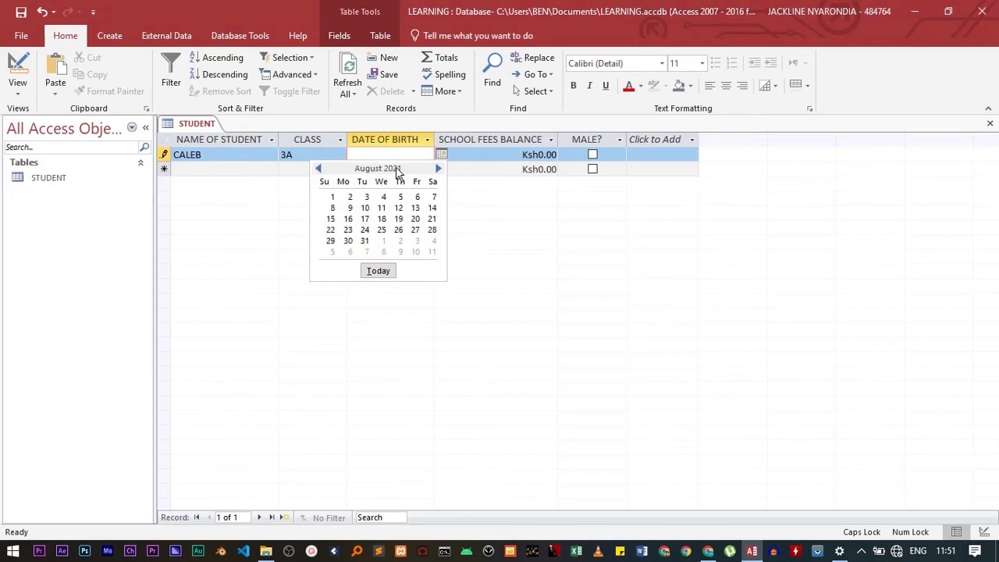
pyautogui.click(318, 169)
pyautogui.click(318, 168)
pyautogui.click(318, 168)
pyautogui.click(318, 168)
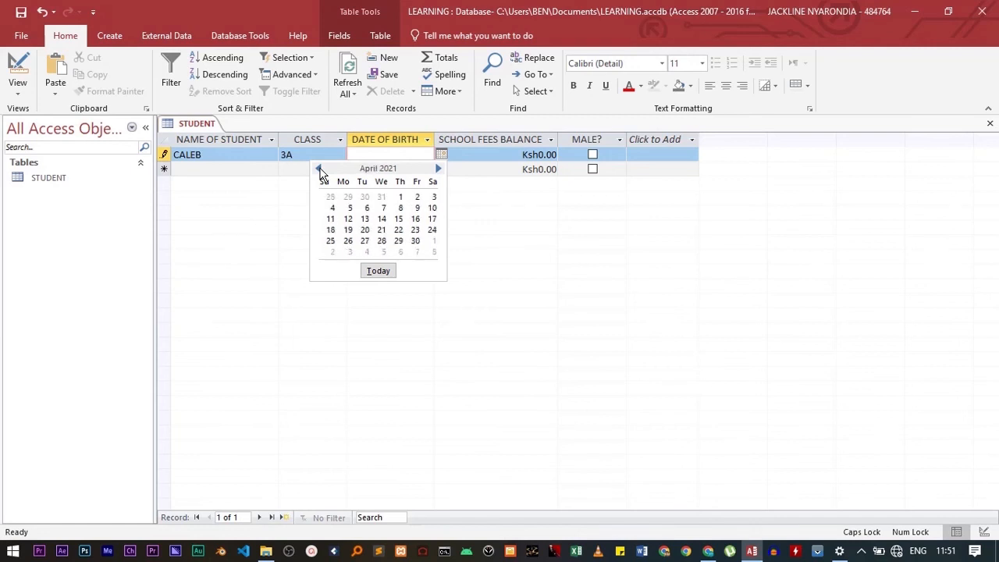
pyautogui.click(318, 168)
pyautogui.click(318, 169)
pyautogui.click(318, 169)
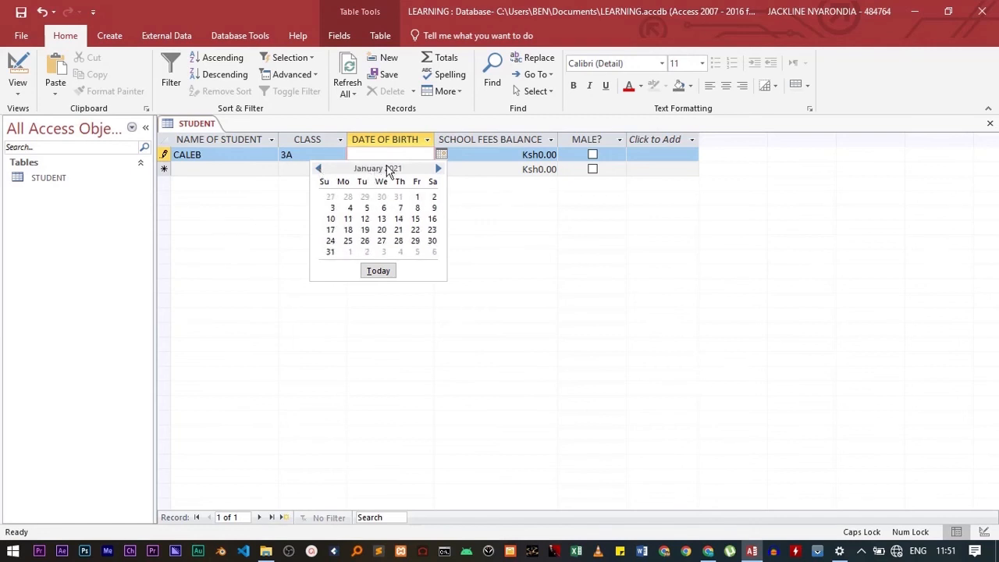
pyautogui.click(381, 219)
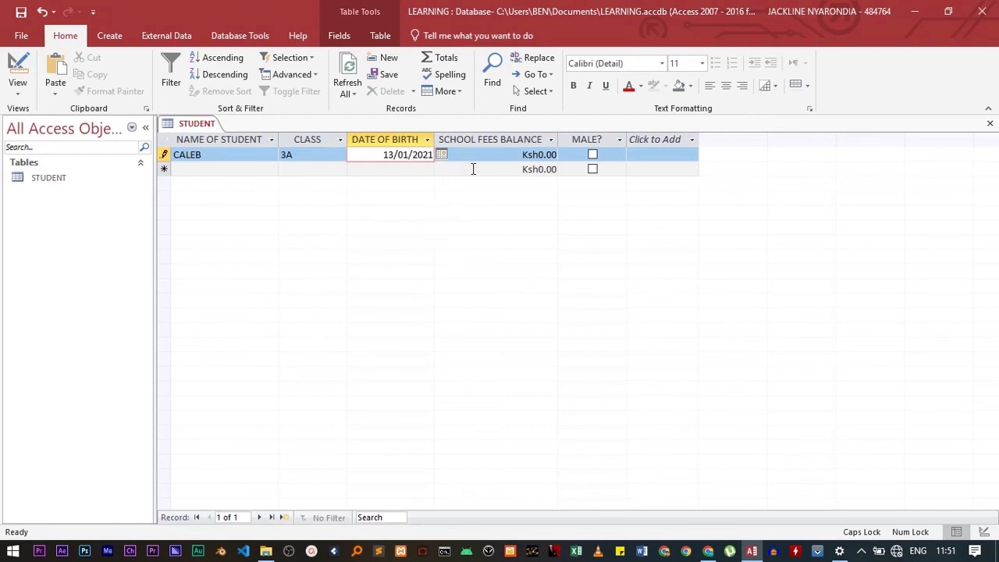
# Set the first record's SCHOOL FEES BALANCE to 50000 and mark that student as male.
pyautogui.moveTo(491, 156); pyautogui.dragTo(558, 163)
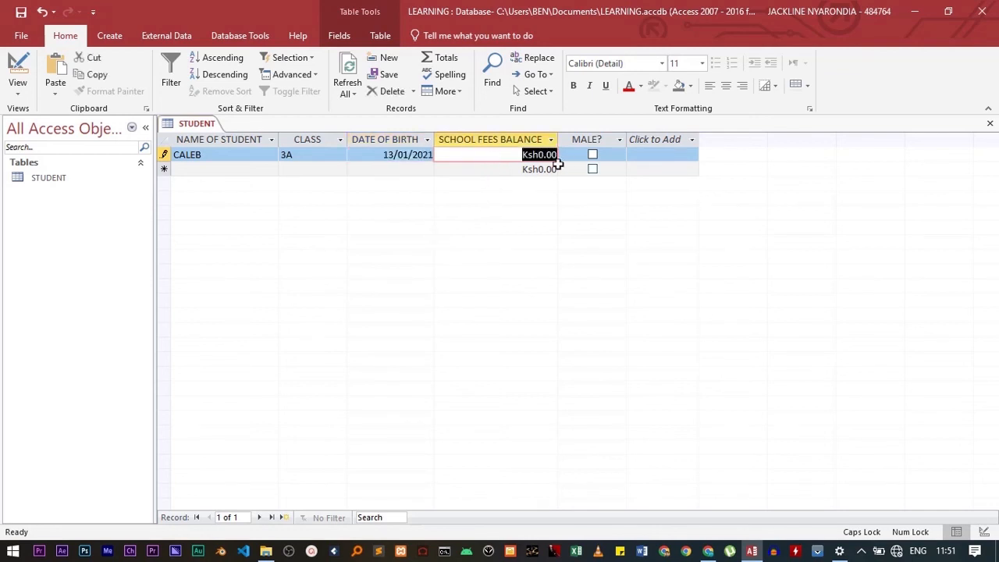
pyautogui.write('5')
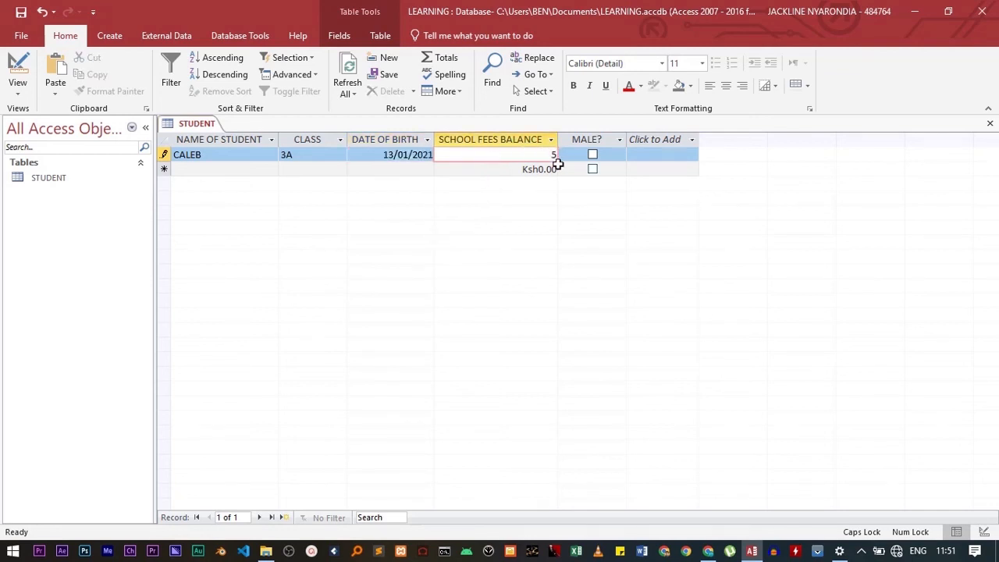
pyautogui.write('0000')
pyautogui.click(593, 155)
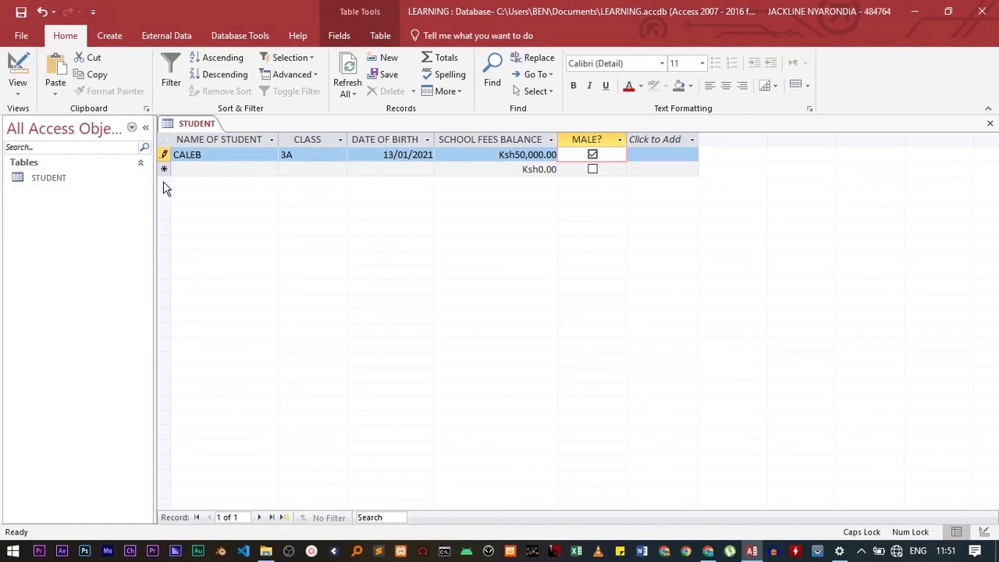
# Start a second record with the student's first name and the class 3B.
pyautogui.click(208, 172)
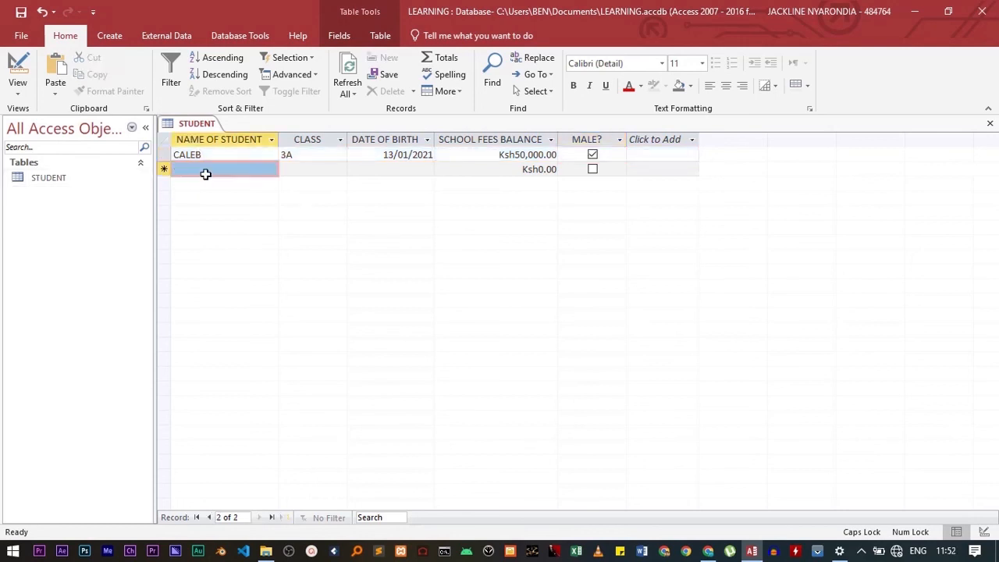
pyautogui.click(210, 171)
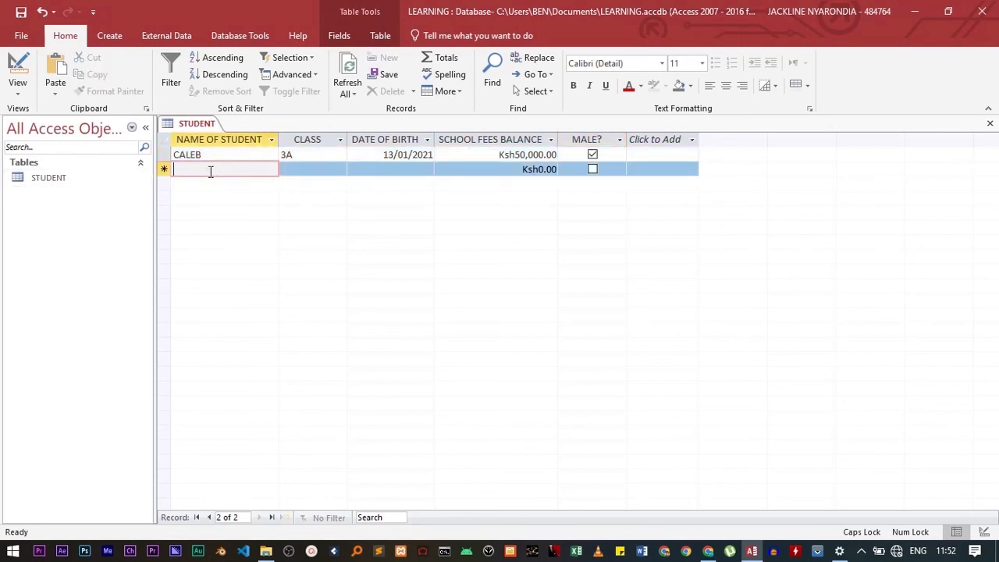
pyautogui.write('C')
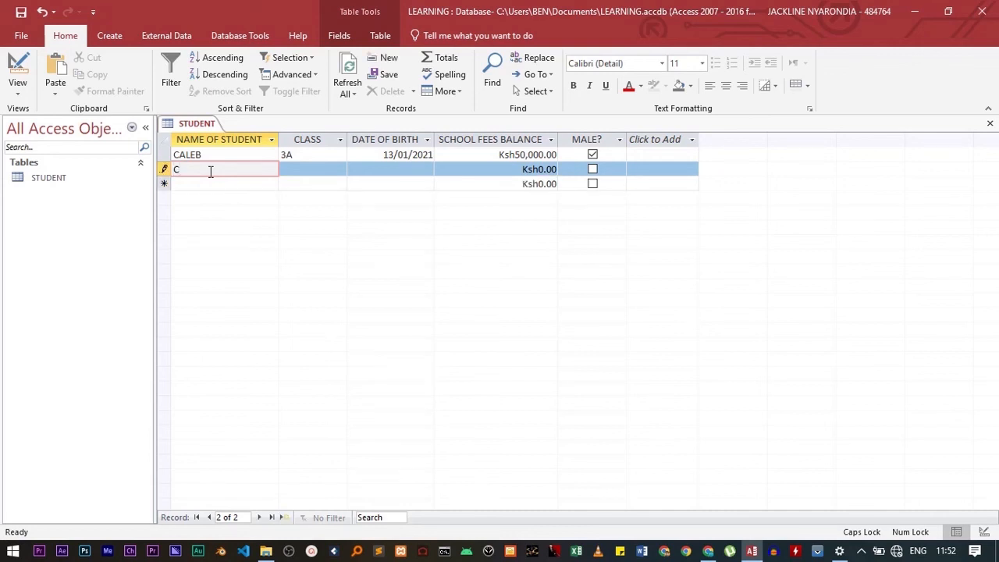
pyautogui.press('BackSpace')
pyautogui.write('B')
pyautogui.press('BackSpace')
pyautogui.write('ALICE')
pyautogui.click(294, 173)
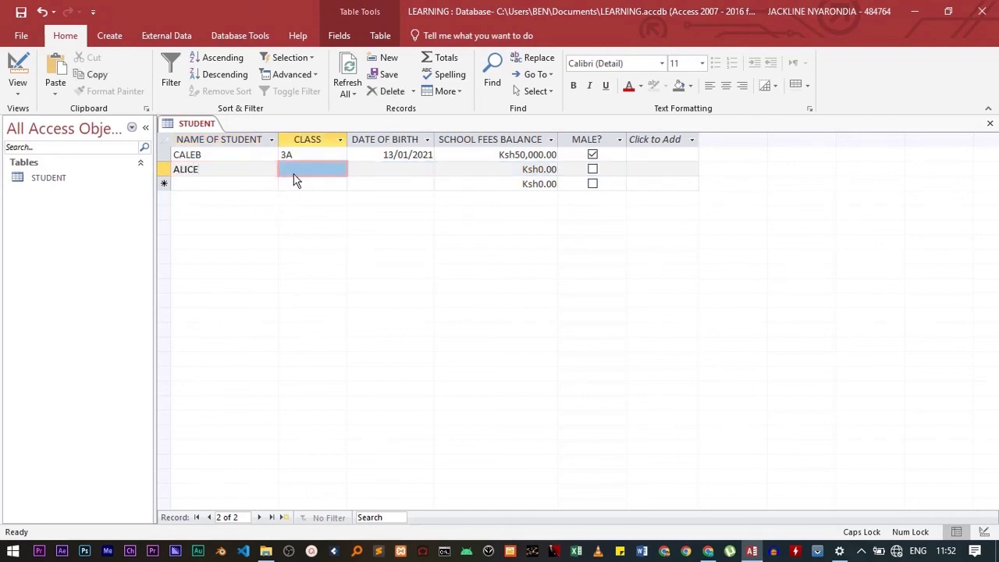
pyautogui.click(303, 166)
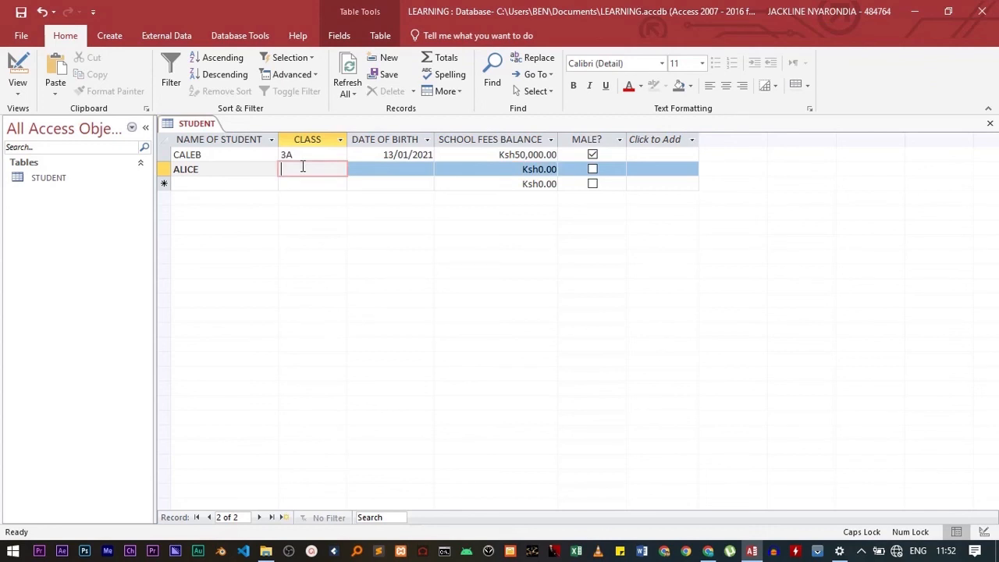
pyautogui.write('3B')
# Set the second record's DATE OF BIRTH by choosing the student's birth date from the calendar.
pyautogui.click(383, 169)
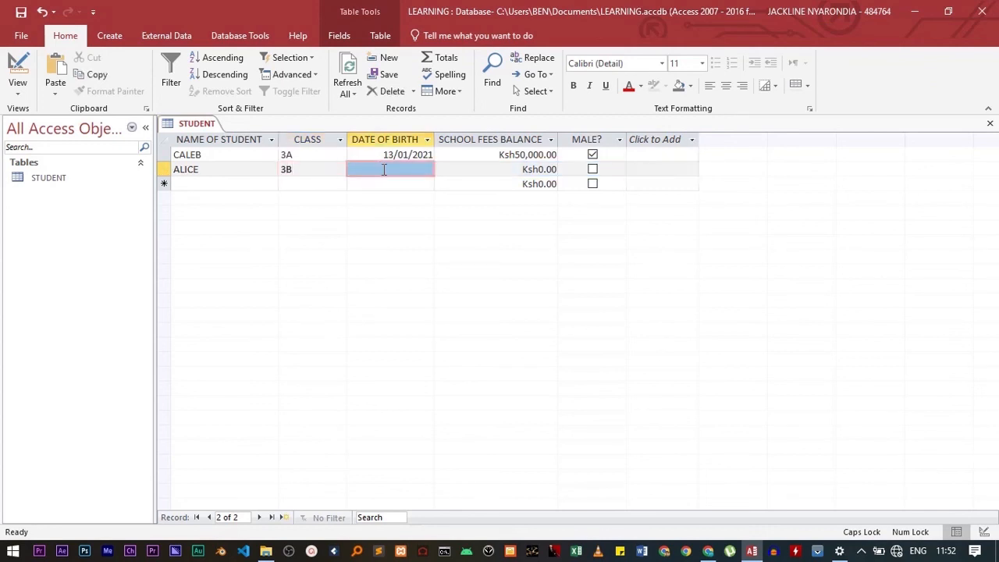
pyautogui.click(430, 169)
pyautogui.click(441, 170)
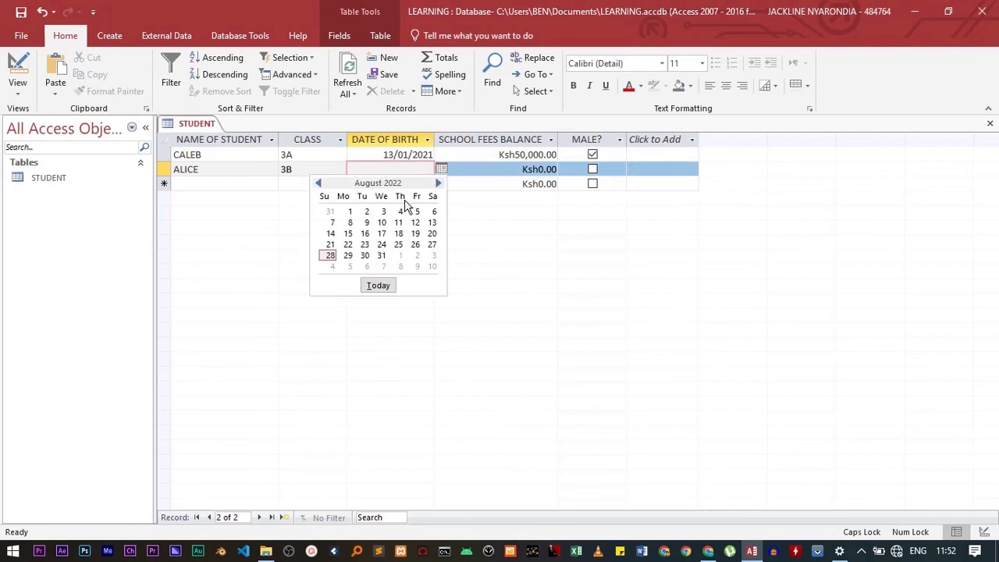
pyautogui.click(382, 244)
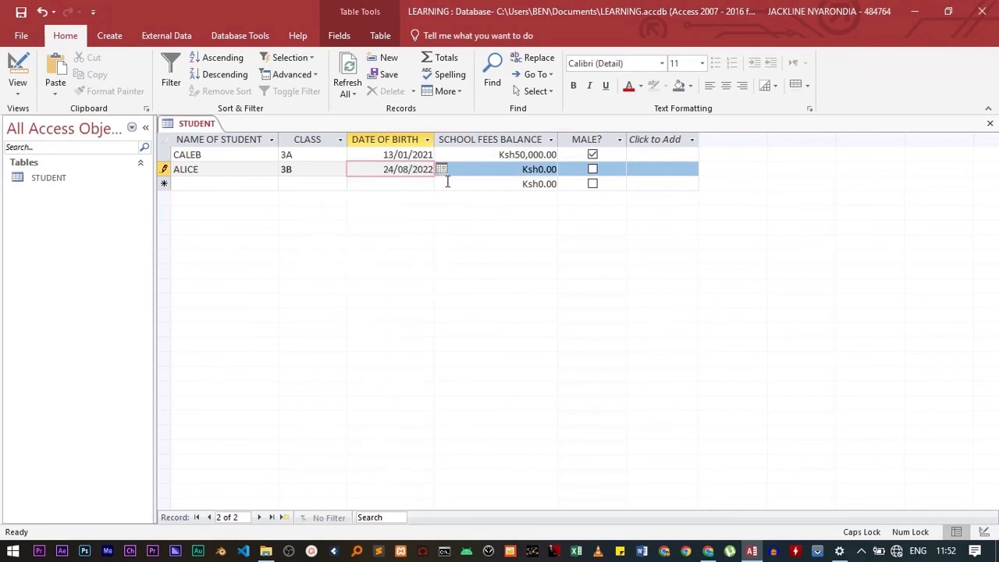
# Enter a SCHOOL FEES BALANCE of 2500 for the second student and commit the record.
pyautogui.press('Tab')
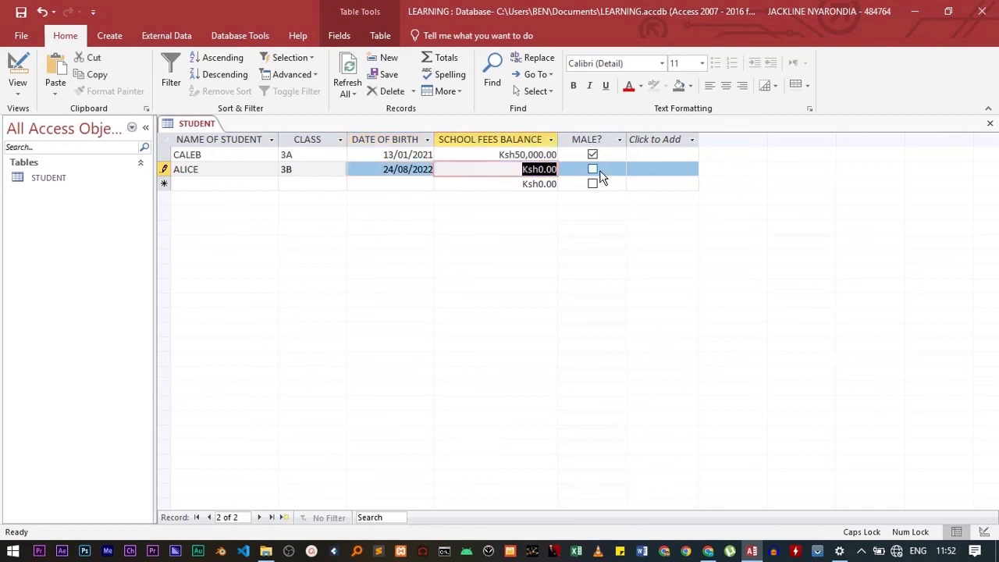
pyautogui.write('2500')
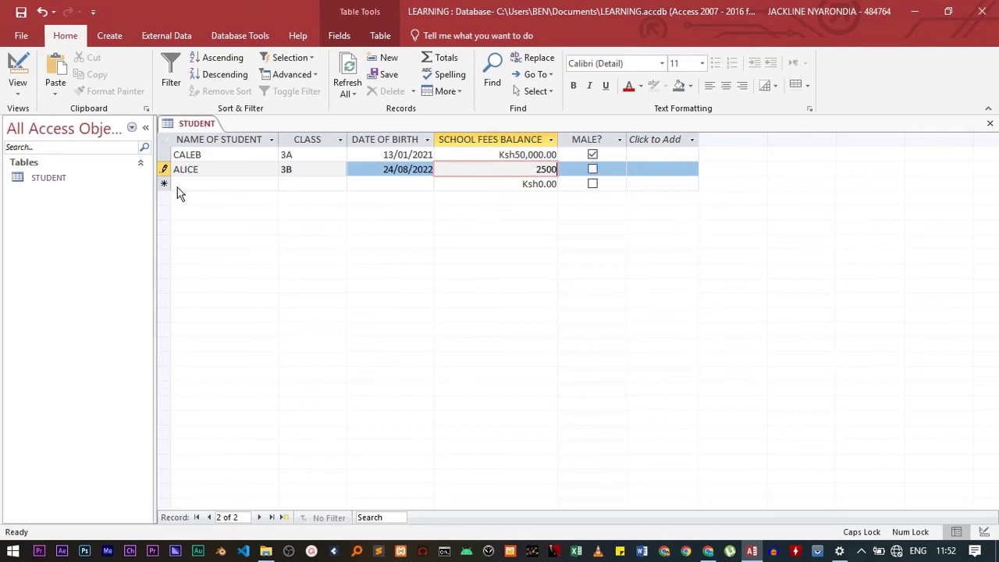
pyautogui.click(224, 154)
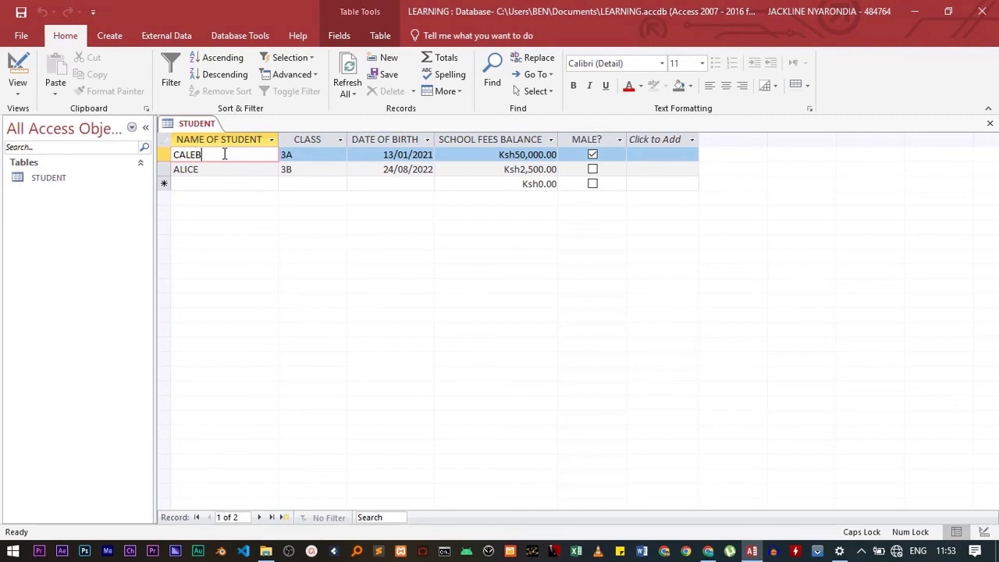
# Create a new blank table in the LEARNING database, keeping the database window maximized.
pyautogui.click(109, 37)
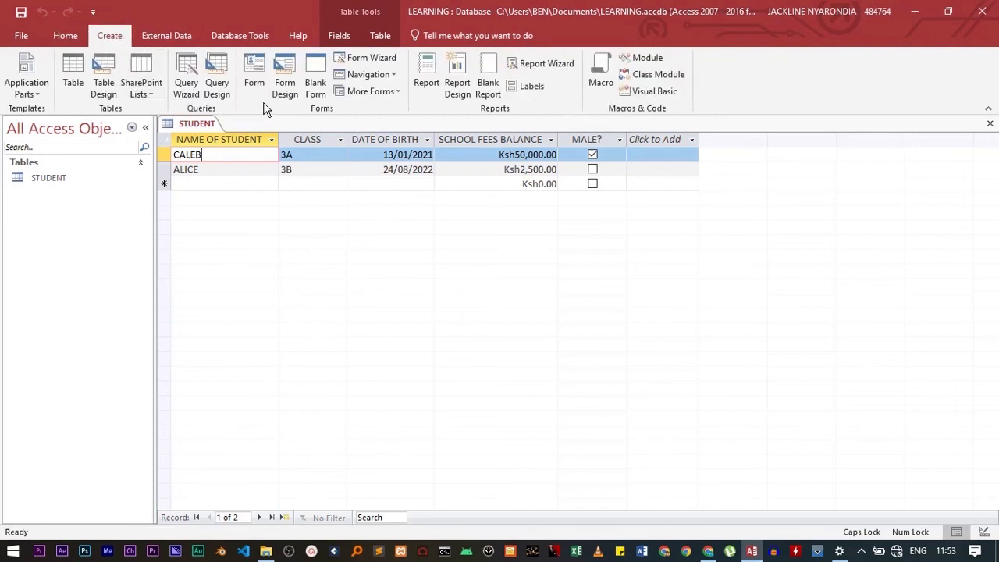
pyautogui.doubleClick(262, 5)
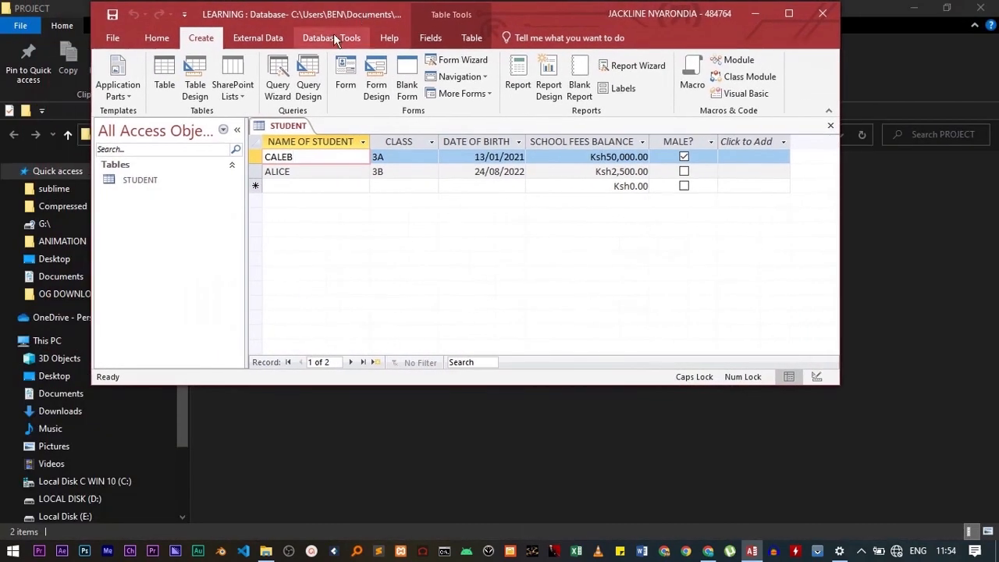
pyautogui.click(164, 77)
pyautogui.click(789, 15)
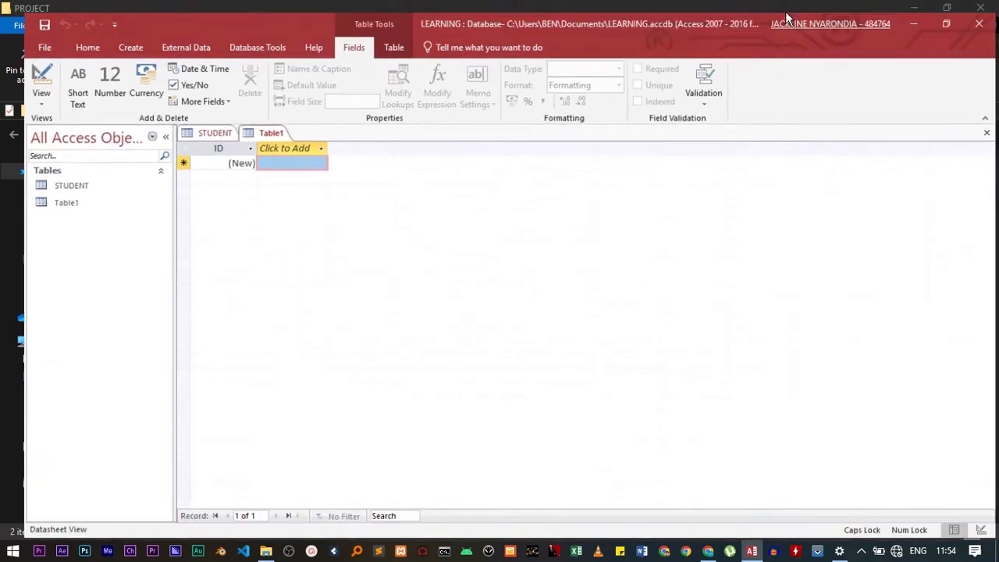